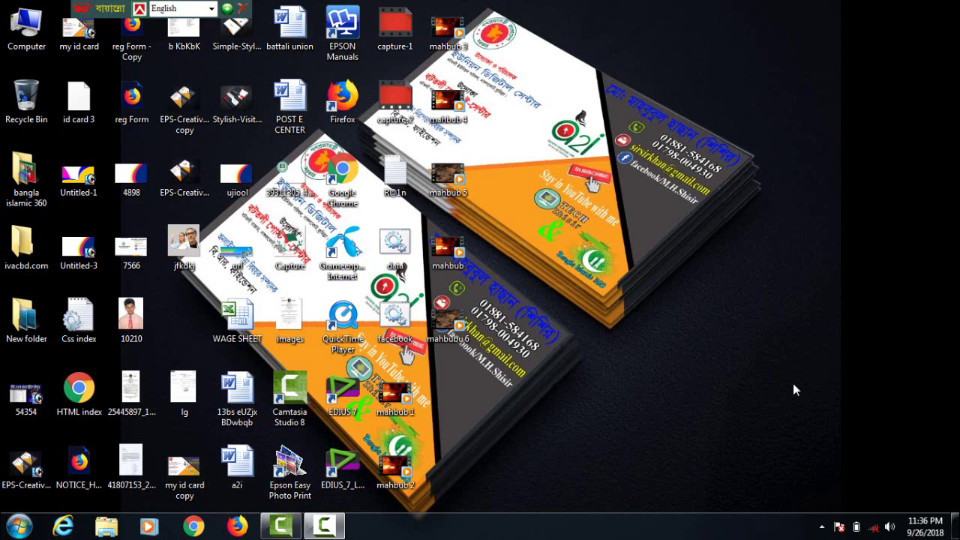
{"action": "right_click", "coordinate": [683, 231]}
{"action": "left_click", "coordinate": [697, 272]}
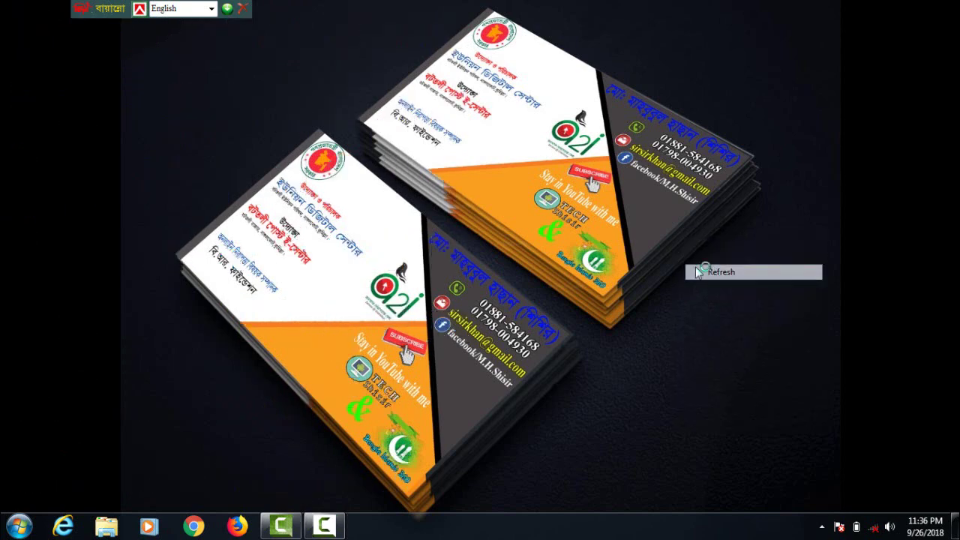
{"action": "right_click", "coordinate": [677, 247]}
{"action": "left_click", "coordinate": [688, 286]}
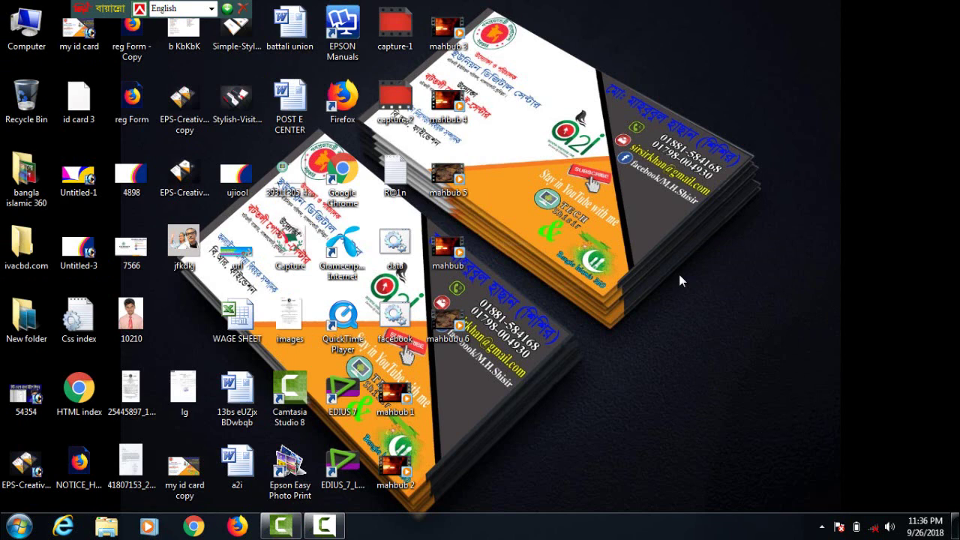
{"action": "right_click", "coordinate": [683, 233]}
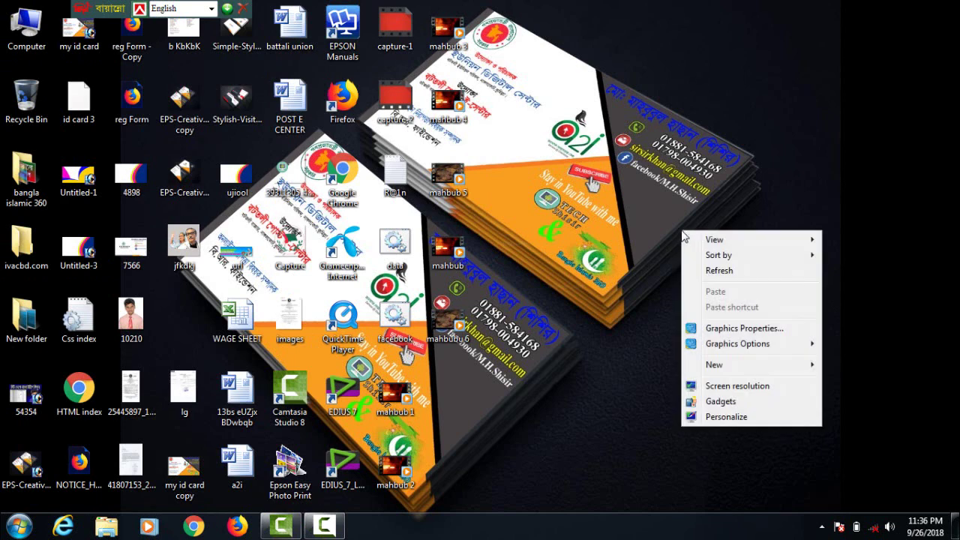
{"action": "left_click", "coordinate": [717, 276]}
{"action": "right_click", "coordinate": [702, 274]}
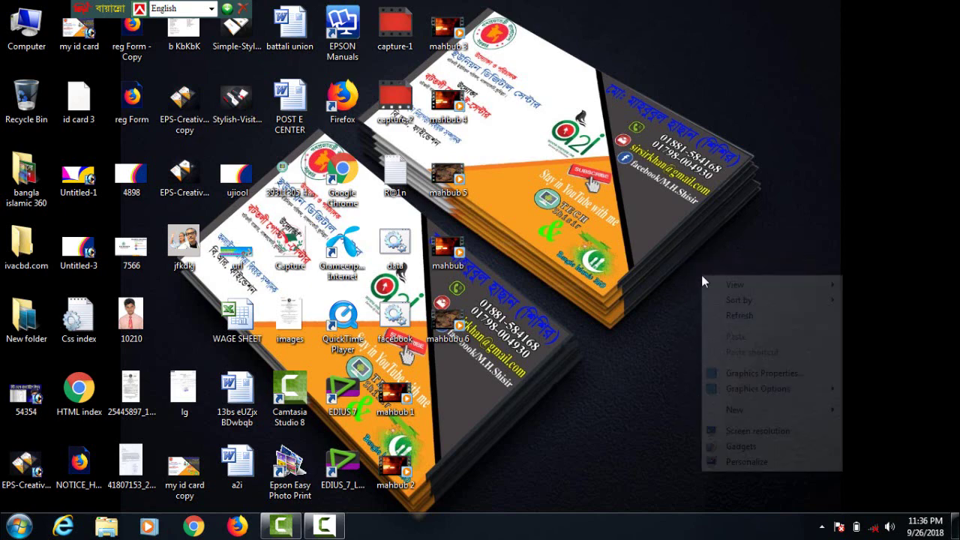
{"action": "left_click", "coordinate": [724, 313]}
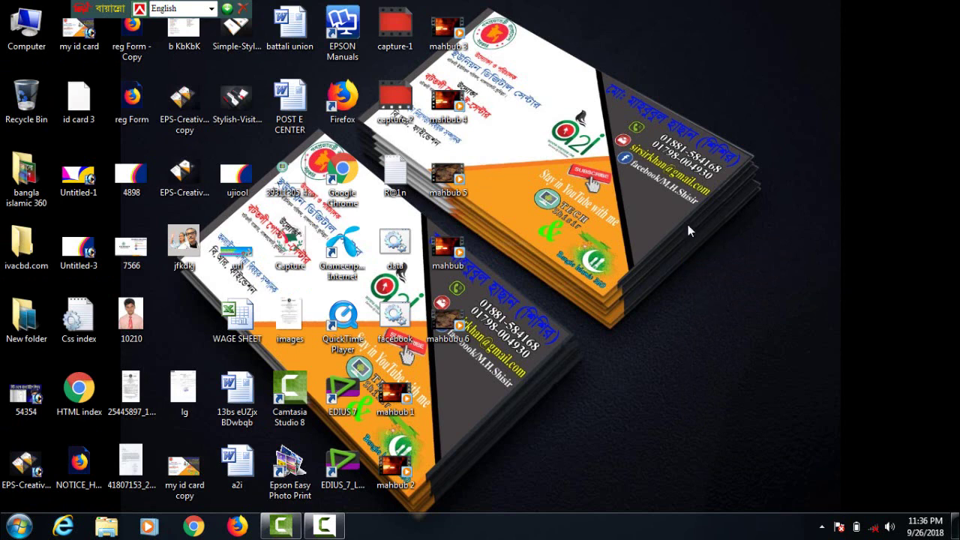
{"action": "right_click", "coordinate": [688, 225]}
{"action": "left_click", "coordinate": [727, 267]}
{"action": "right_click", "coordinate": [596, 160]}
{"action": "left_click", "coordinate": [630, 204]}
{"action": "right_click", "coordinate": [629, 204]}
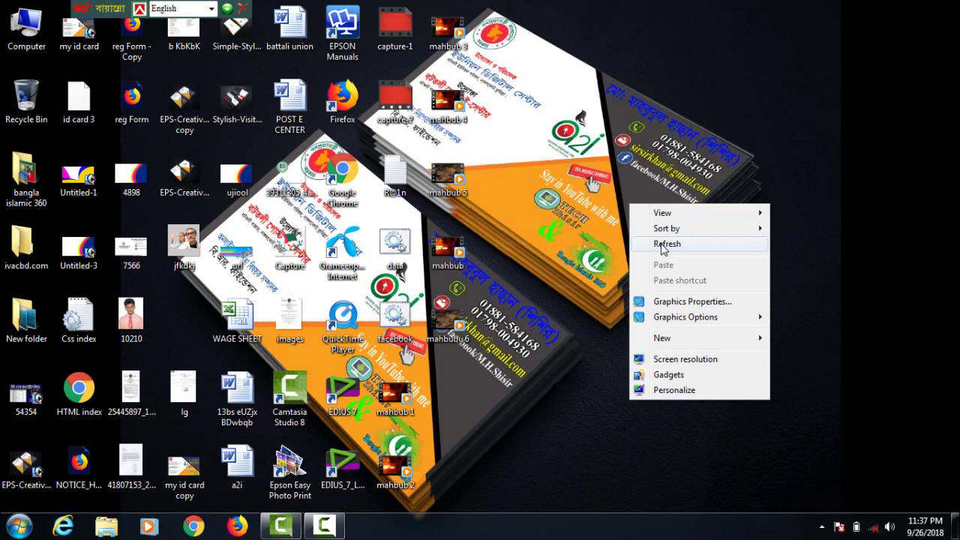
{"action": "left_click", "coordinate": [660, 245]}
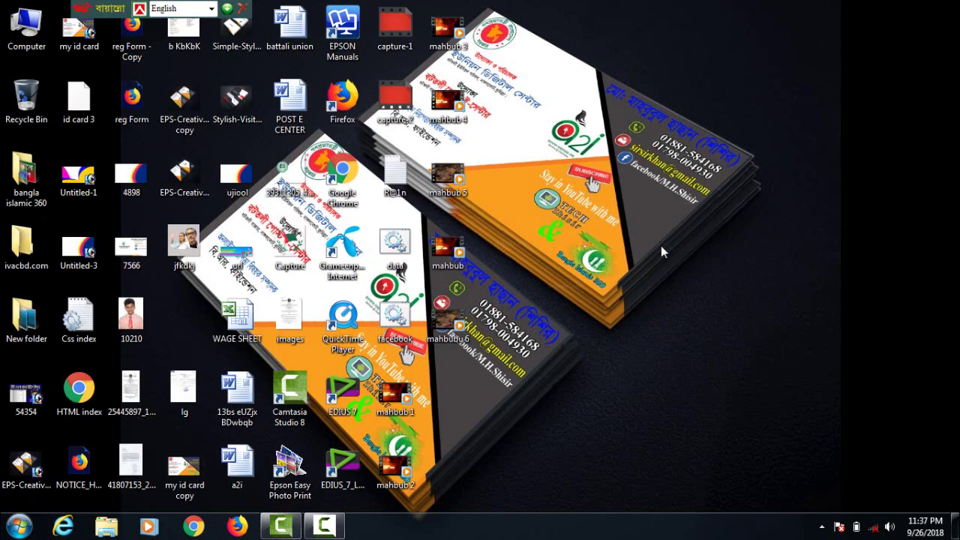
{"action": "right_click", "coordinate": [661, 245]}
{"action": "left_click", "coordinate": [698, 290]}
{"action": "right_click", "coordinate": [661, 216]}
{"action": "left_click", "coordinate": [702, 258]}
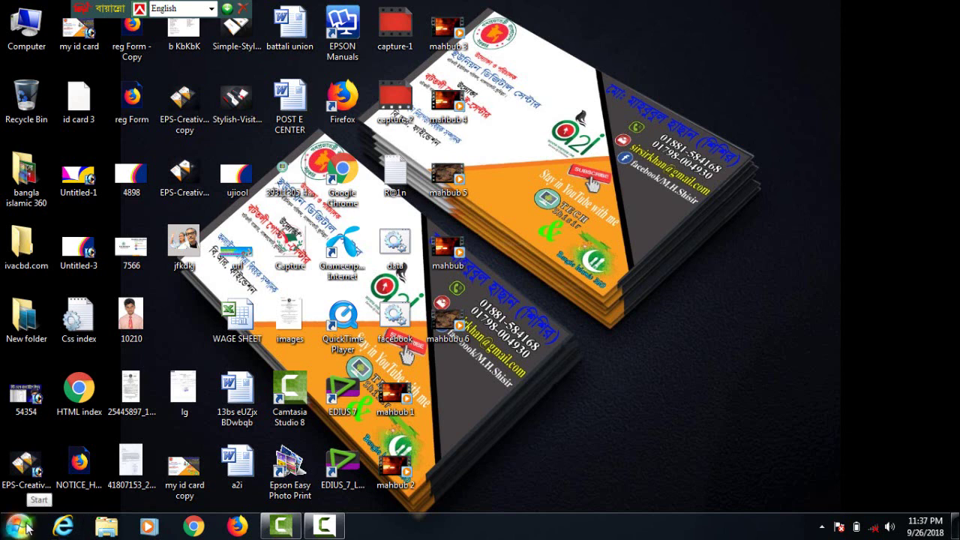
{"action": "left_click", "coordinate": [27, 529]}
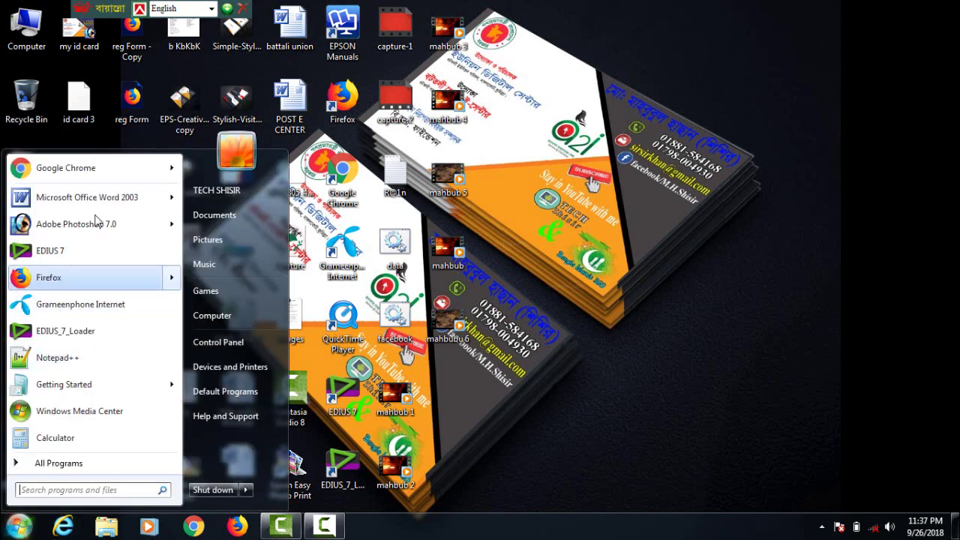
{"action": "right_click", "coordinate": [599, 211]}
{"action": "left_click", "coordinate": [637, 253]}
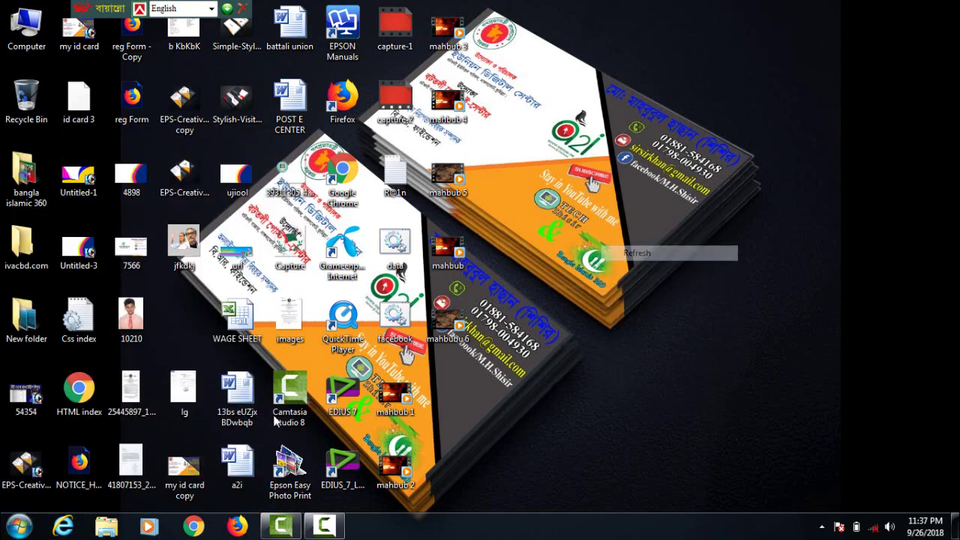
Launch Adobe Photoshop 7.0 and dismiss the Adobe registration dialog without registering.
{"action": "left_click", "coordinate": [19, 528]}
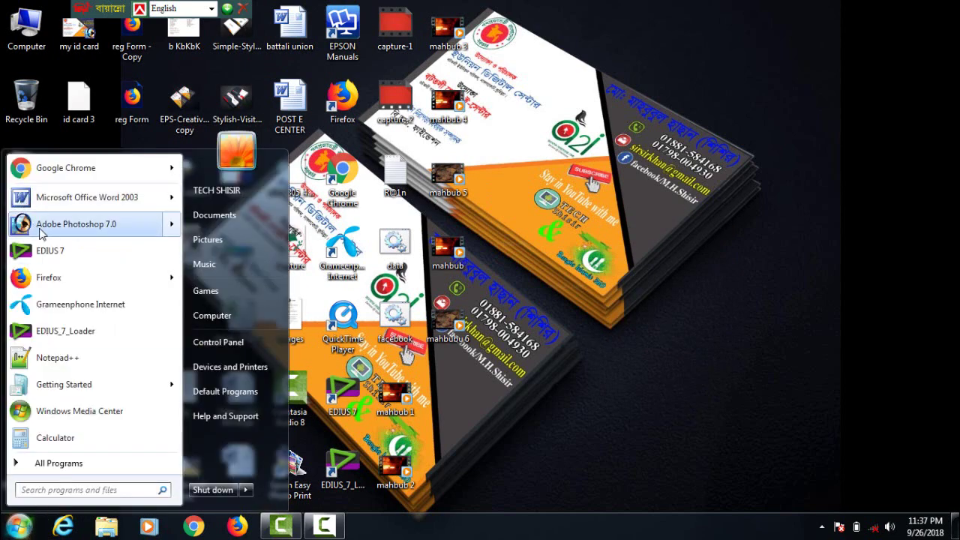
{"action": "mouse_move", "coordinate": [45, 233]}
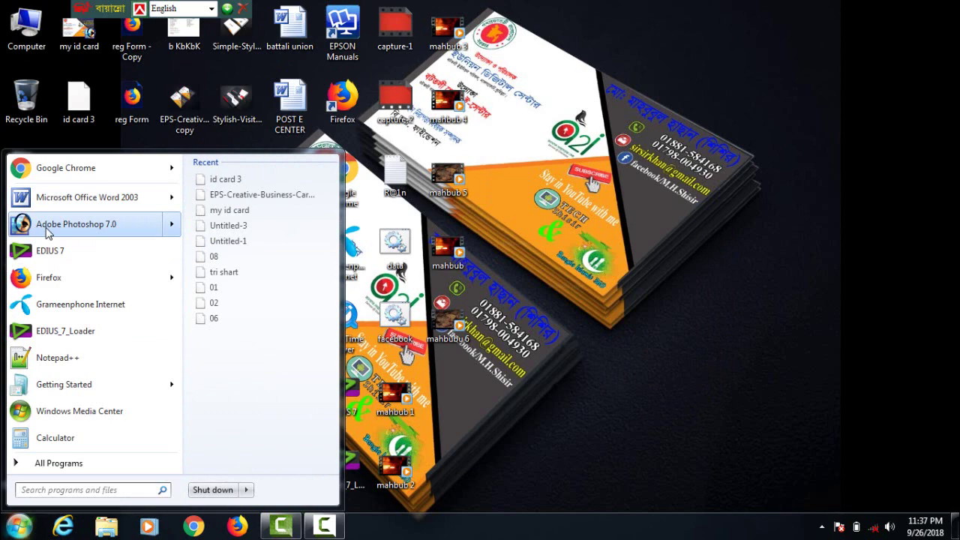
{"action": "left_click", "coordinate": [46, 233]}
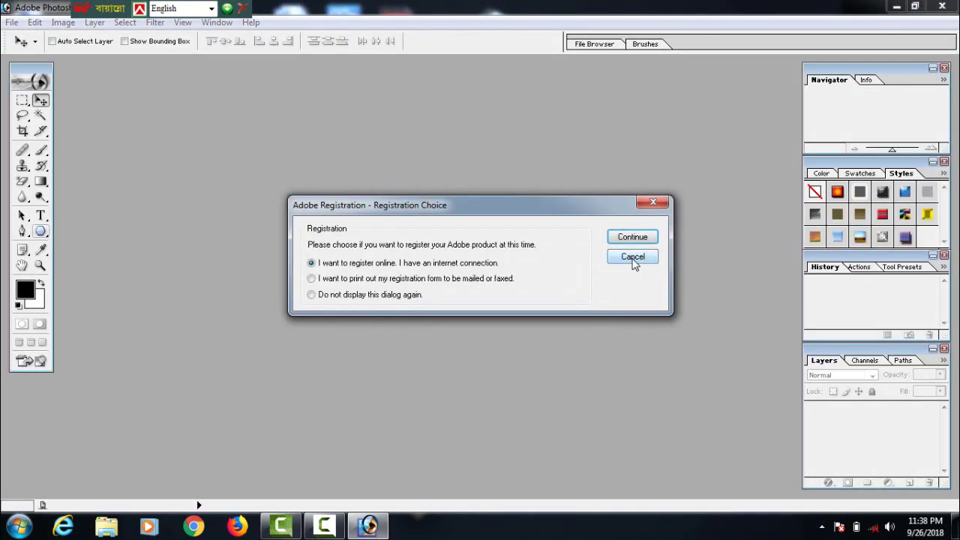
{"action": "left_click", "coordinate": [632, 257]}
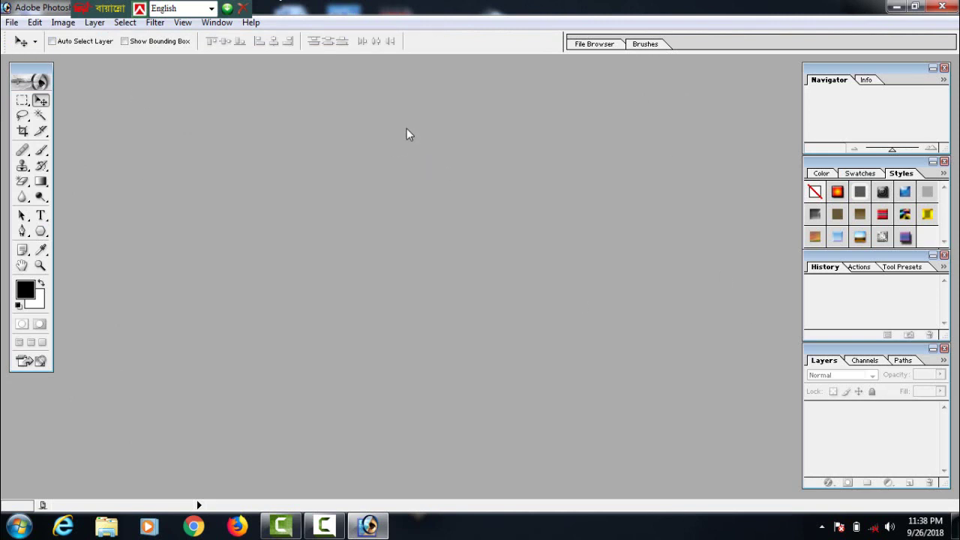
Move the floating toolbox out into the empty workspace and return it to the workspace edge.
{"action": "left_click_drag", "start_coordinate": [25, 69], "coordinate": [356, 114]}
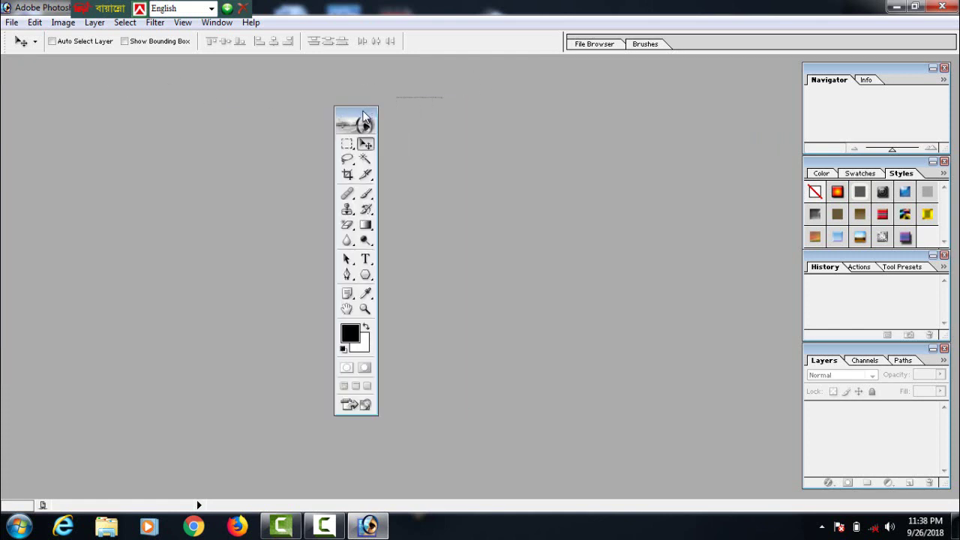
{"action": "left_click_drag", "start_coordinate": [168, 115], "coordinate": [28, 72]}
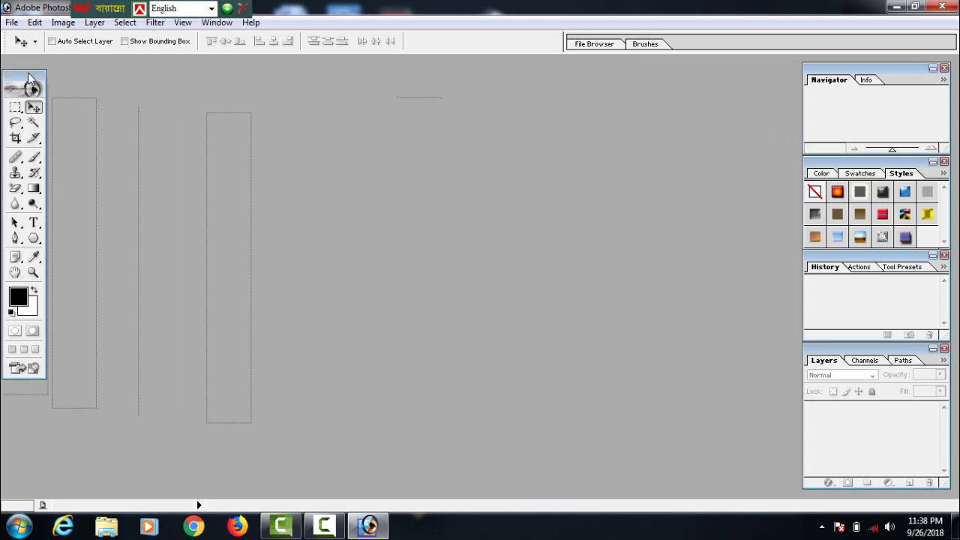
{"action": "double_click", "coordinate": [347, 170]}
{"action": "left_click", "coordinate": [647, 351]}
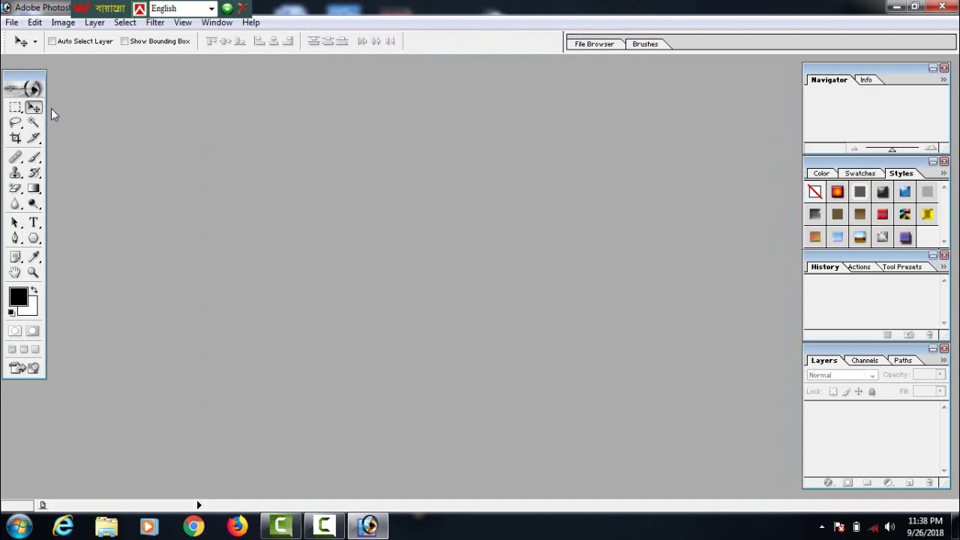
Try the Magic Wand and Move tools, and select the Rectangular Marquee Tool while viewing the list of marquee variants.
{"action": "left_click", "coordinate": [34, 121]}
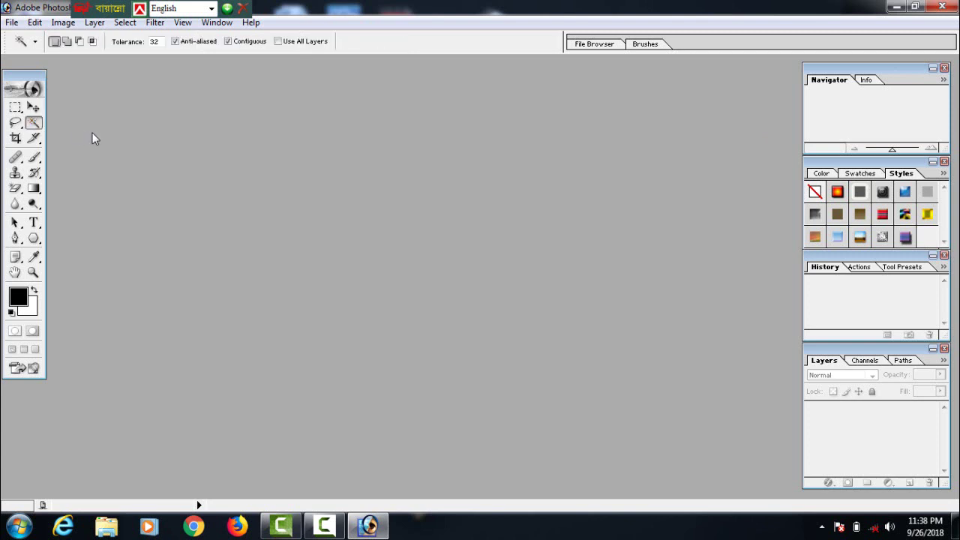
{"action": "left_click", "coordinate": [38, 110]}
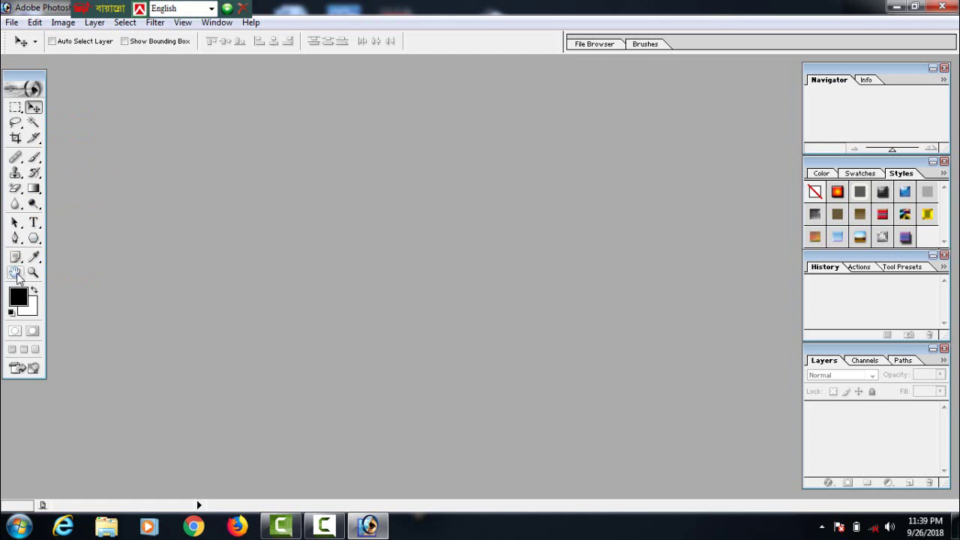
{"action": "left_click", "coordinate": [18, 109]}
{"action": "left_click", "coordinate": [21, 110]}
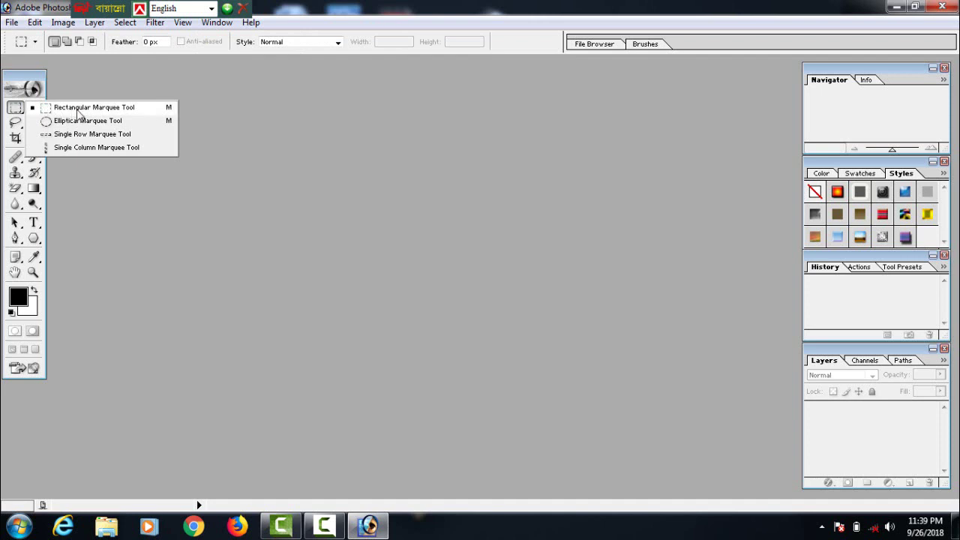
{"action": "left_click", "coordinate": [33, 108]}
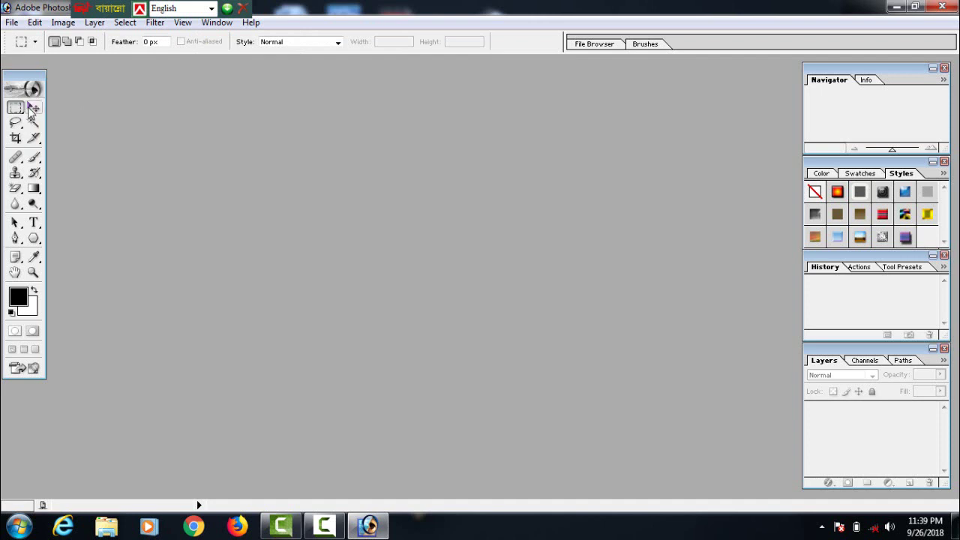
{"action": "left_click", "coordinate": [18, 109]}
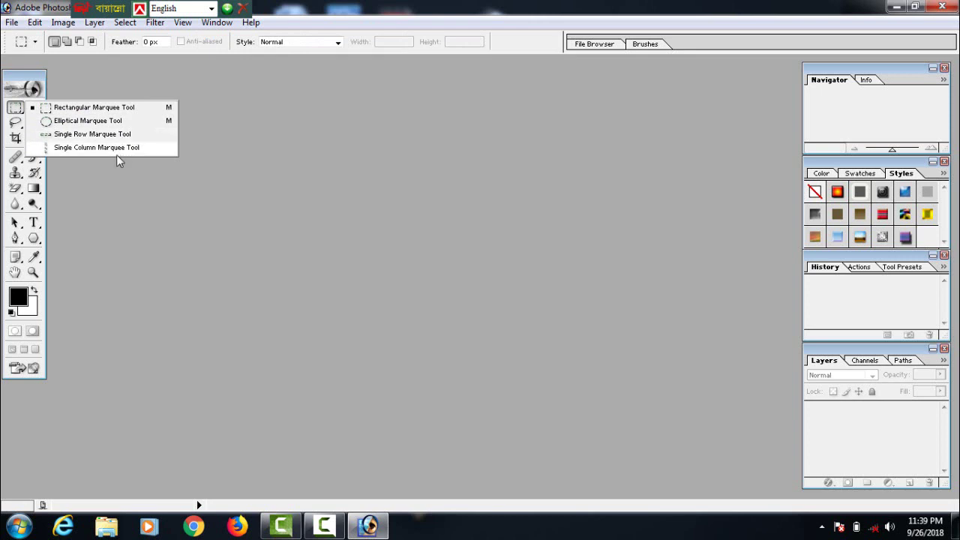
{"action": "left_click", "coordinate": [71, 172]}
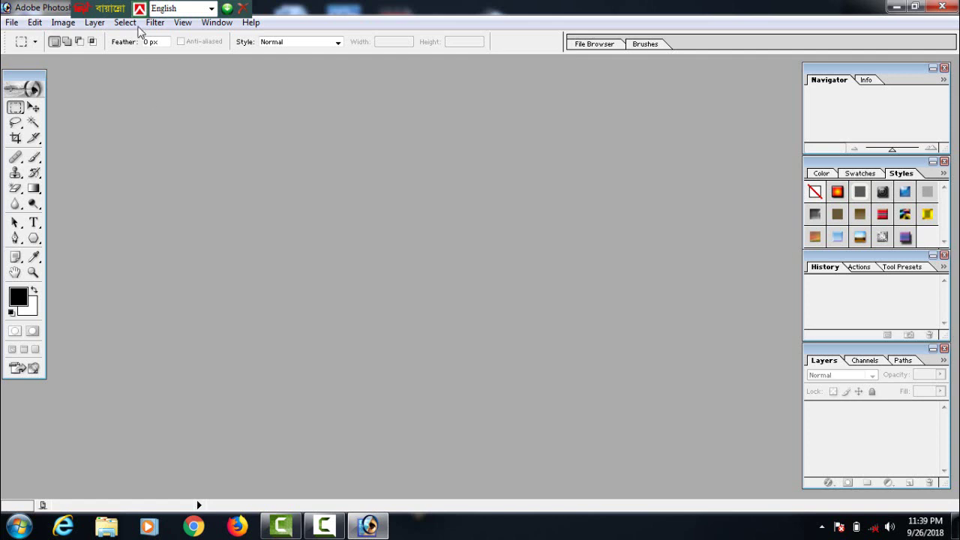
Move the floating keyboard-language bar clear of the menu names, and briefly open and dismiss the dialog for opening files.
{"action": "left_click_drag", "start_coordinate": [111, 8], "coordinate": [286, 6]}
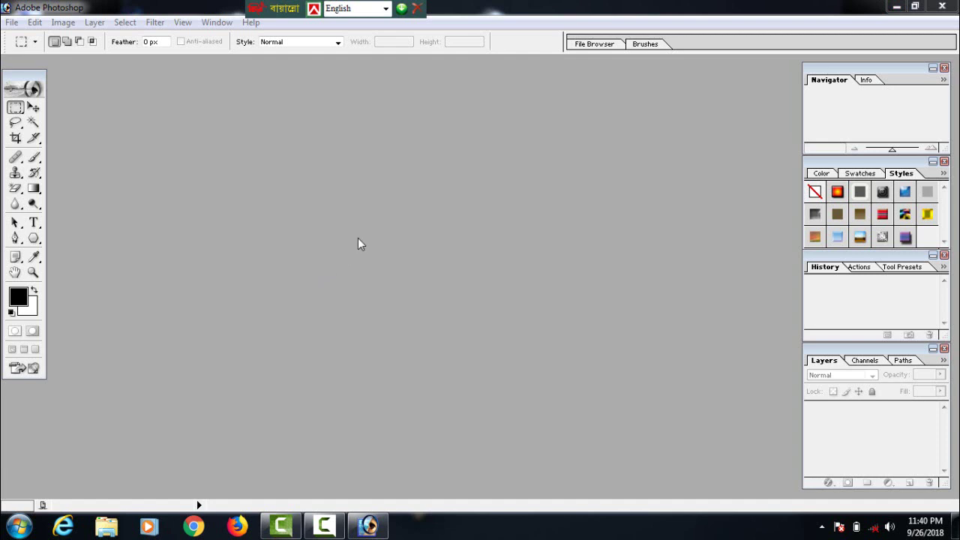
{"action": "double_click", "coordinate": [385, 233]}
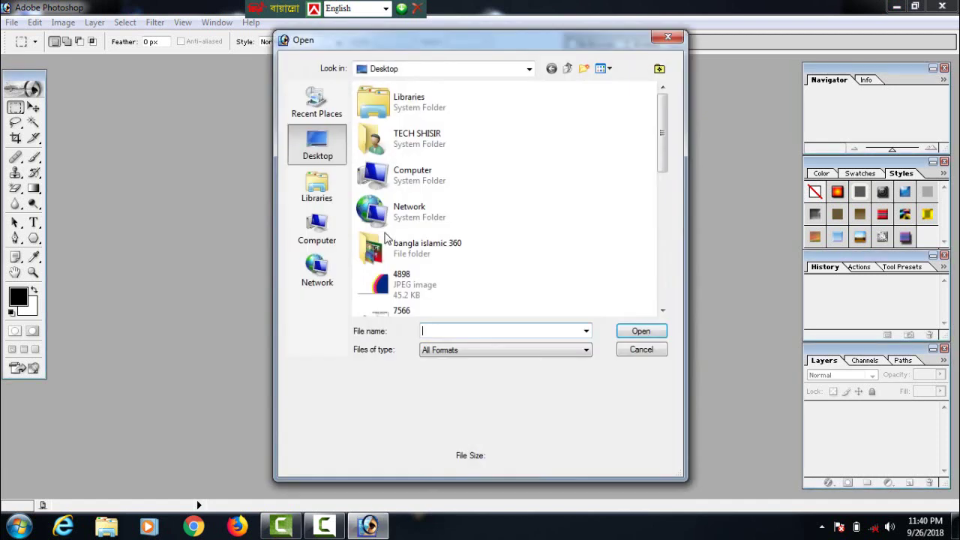
{"action": "left_click", "coordinate": [667, 37]}
Start opening an image file and browse to the my work folder on Local Disk (E:), checking its Grapics subfolder.
{"action": "double_click", "coordinate": [349, 201]}
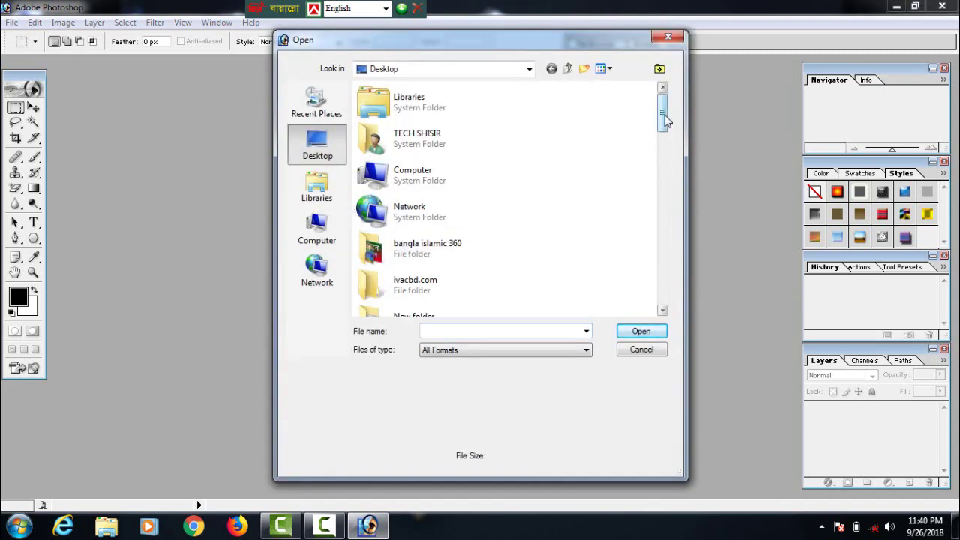
{"action": "left_click", "coordinate": [495, 183]}
{"action": "double_click", "coordinate": [495, 183]}
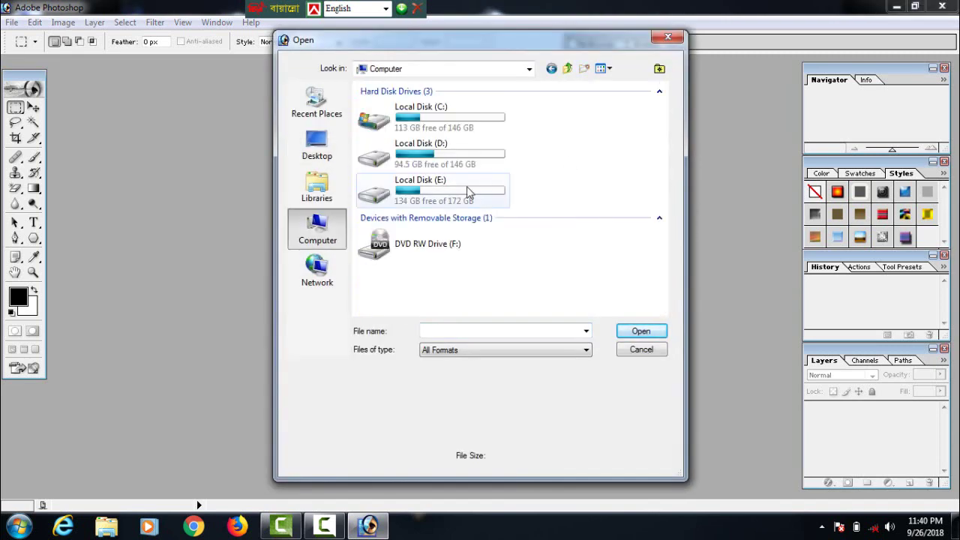
{"action": "double_click", "coordinate": [498, 183]}
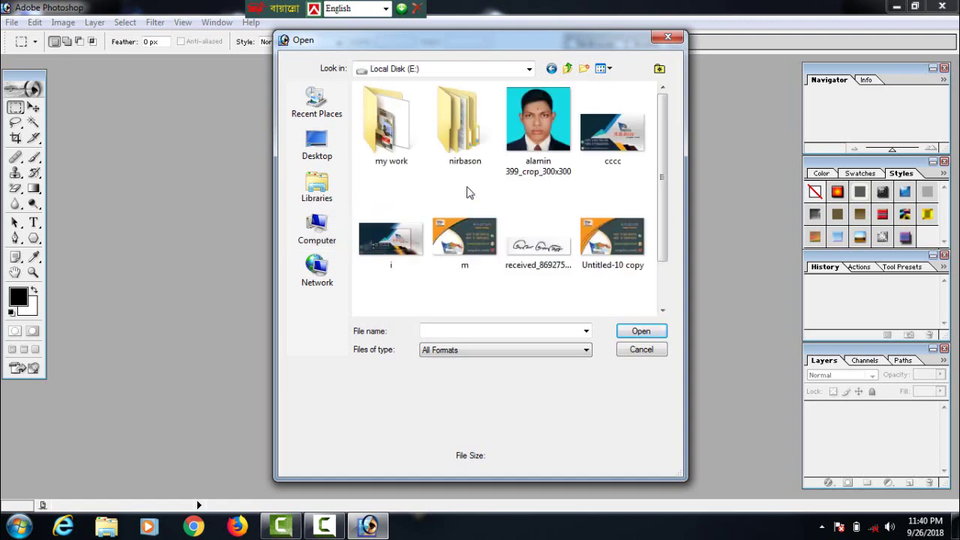
{"action": "double_click", "coordinate": [391, 123]}
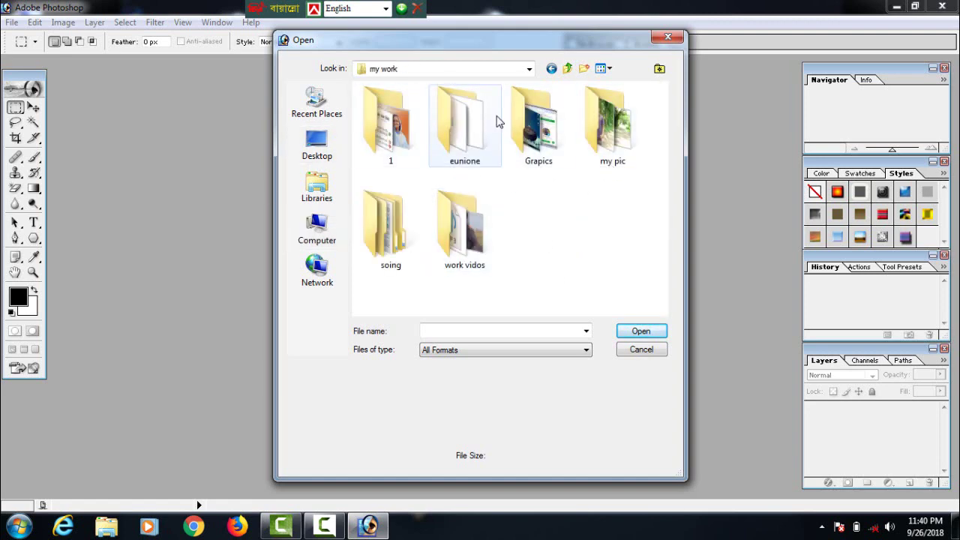
{"action": "double_click", "coordinate": [527, 129]}
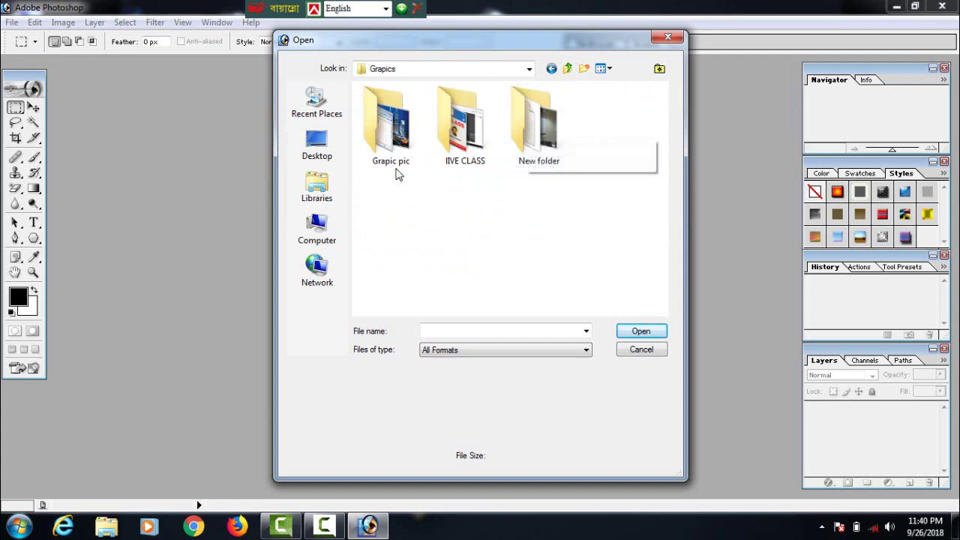
{"action": "left_click", "coordinate": [552, 68]}
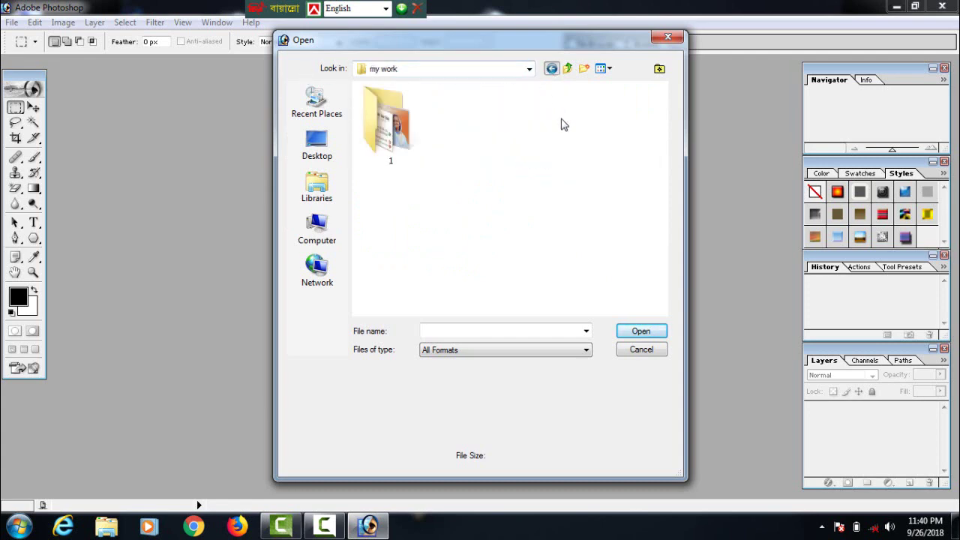
Open the photo DSC_0116 from the dslr folder inside my pic, and maximize its document window.
{"action": "double_click", "coordinate": [600, 145]}
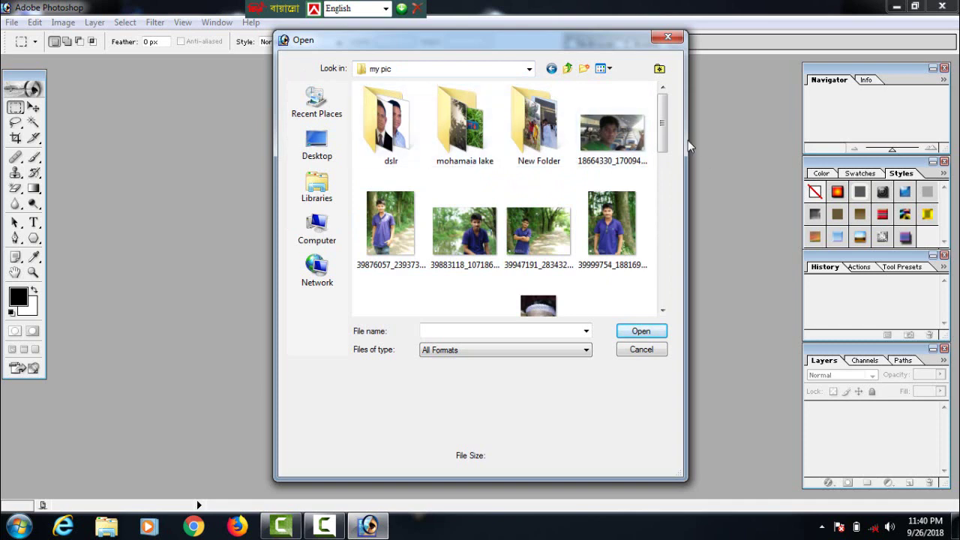
{"action": "mouse_move", "coordinate": [664, 144]}
{"action": "left_mouse_down"}
{"action": "mouse_move", "coordinate": [664, 277]}
{"action": "mouse_move", "coordinate": [665, 154]}
{"action": "left_mouse_up"}
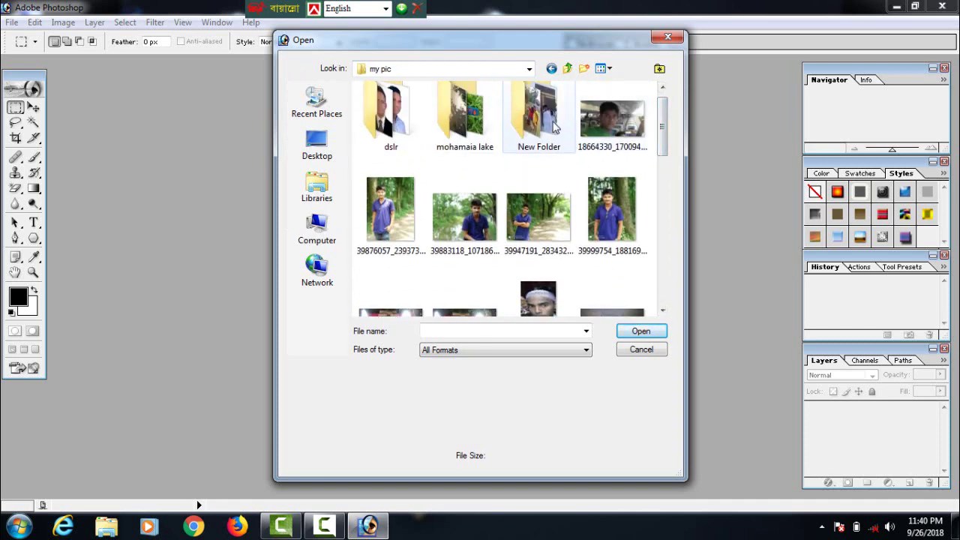
{"action": "double_click", "coordinate": [405, 121]}
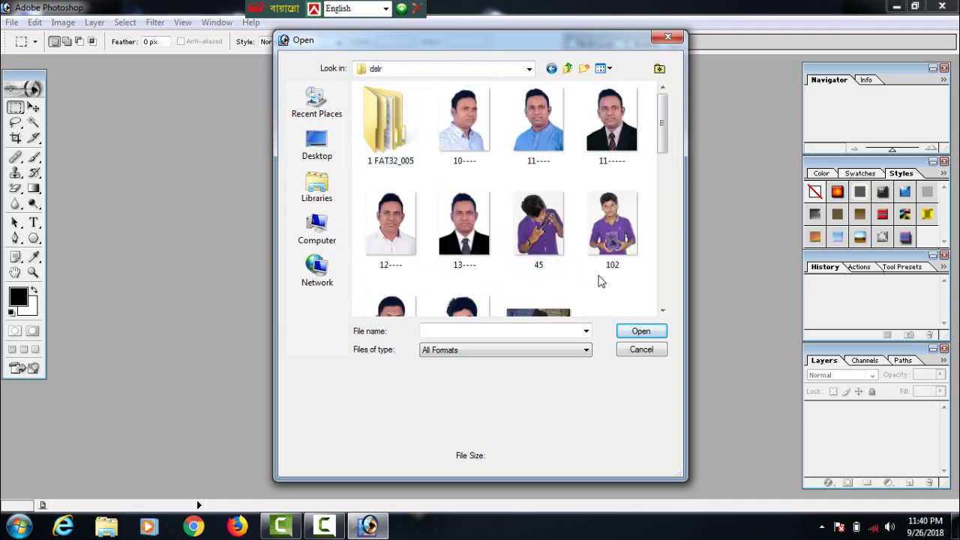
{"action": "mouse_move", "coordinate": [663, 154]}
{"action": "left_mouse_down"}
{"action": "mouse_move", "coordinate": [666, 192]}
{"action": "mouse_move", "coordinate": [666, 165]}
{"action": "left_mouse_up"}
{"action": "left_click", "coordinate": [551, 262]}
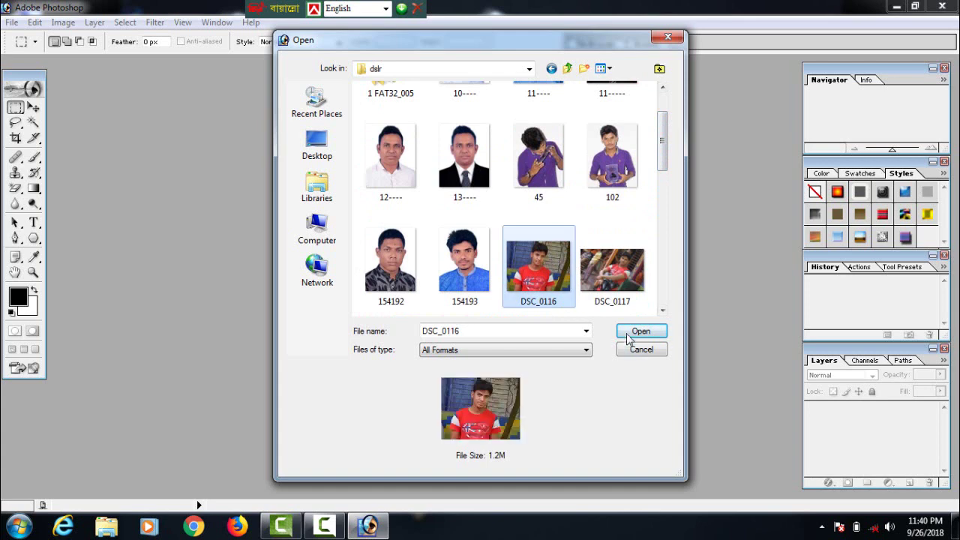
{"action": "left_click", "coordinate": [639, 331]}
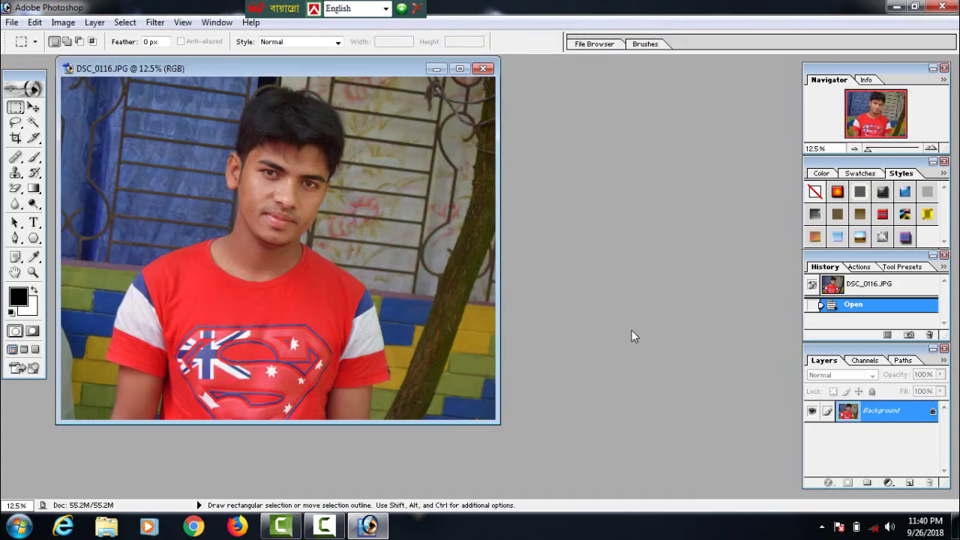
{"action": "left_click", "coordinate": [460, 68]}
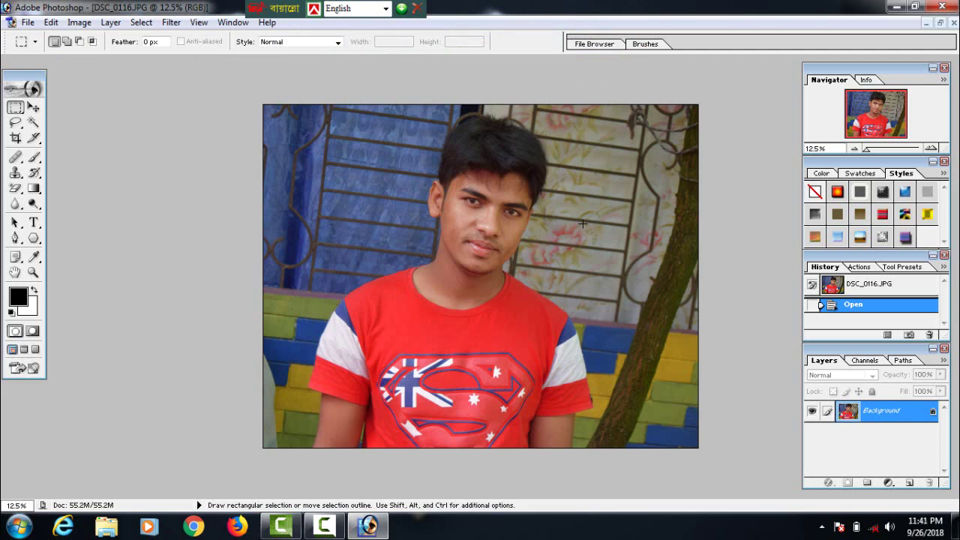
Set up the Crop Tool with a width of 1.52 in, a height of 1.9 in and a resolution of 300 pixels/inch.
{"action": "key", "text": "ctrl+plus"}
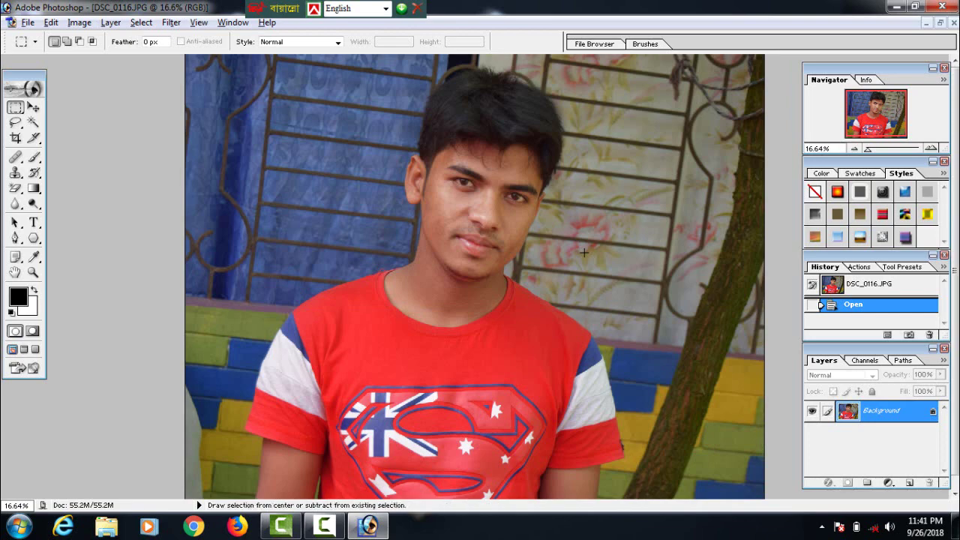
{"action": "scroll", "coordinate": [584, 253], "scroll_direction": "down", "scroll_amount": 2}
{"action": "scroll", "coordinate": [585, 255], "scroll_direction": "down", "scroll_amount": 1}
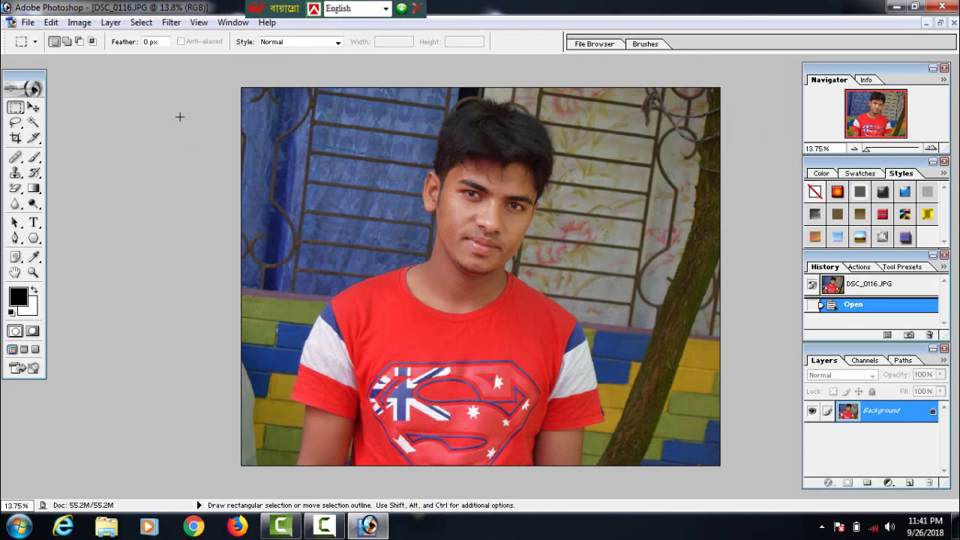
{"action": "left_click", "coordinate": [16, 139]}
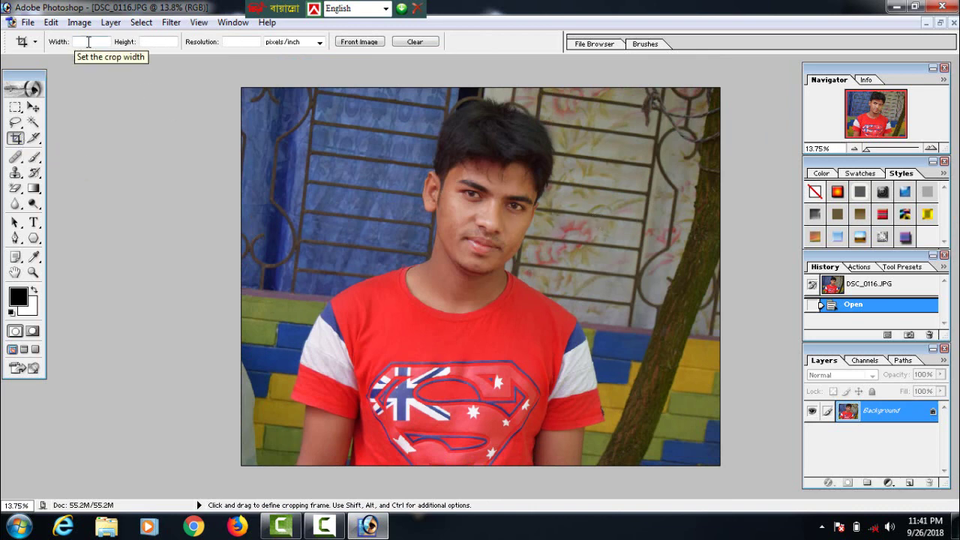
{"action": "left_click", "coordinate": [89, 42]}
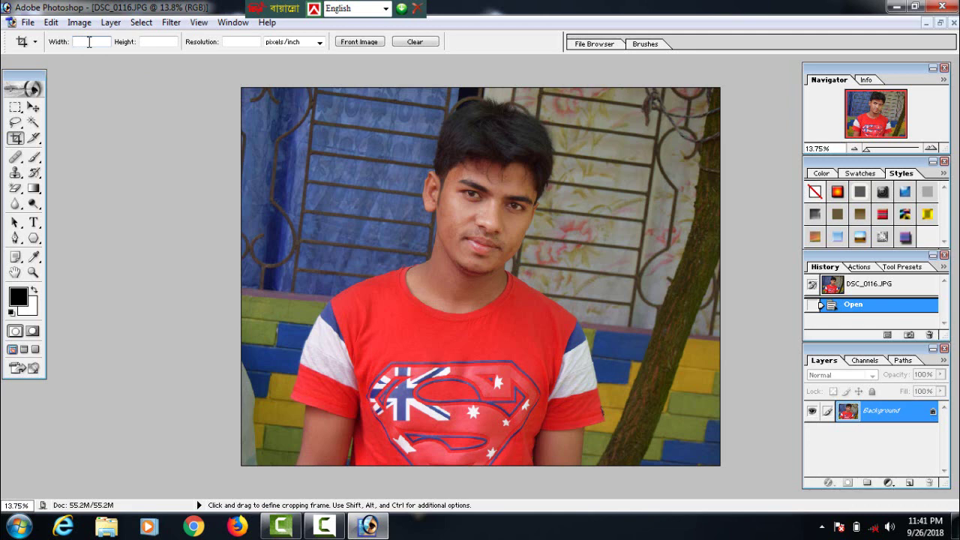
{"action": "type", "text": "1.52"}
{"action": "left_click", "coordinate": [157, 41]}
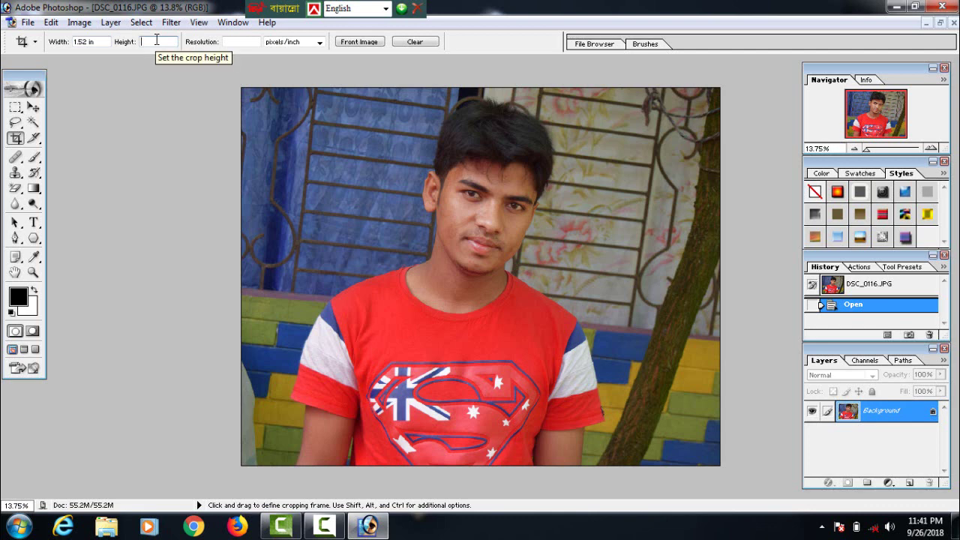
{"action": "type", "text": "1.9"}
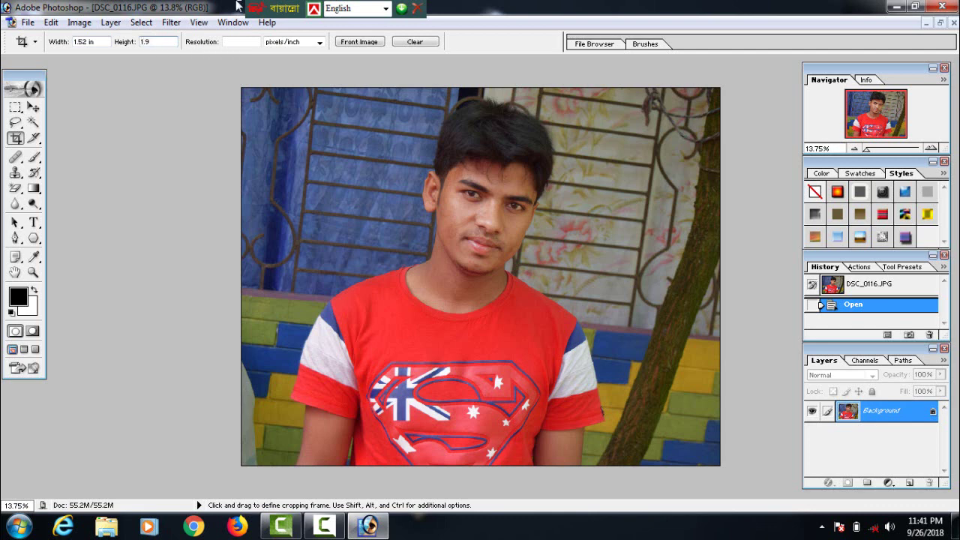
{"action": "left_click", "coordinate": [247, 42]}
{"action": "type", "text": "300"}
Crop the photo to the man's head and upper chest, with the frame centred on him and touching the photo's upper edge.
{"action": "left_click_drag", "start_coordinate": [365, 96], "coordinate": [609, 405]}
{"action": "left_click_drag", "start_coordinate": [534, 346], "coordinate": [514, 343]}
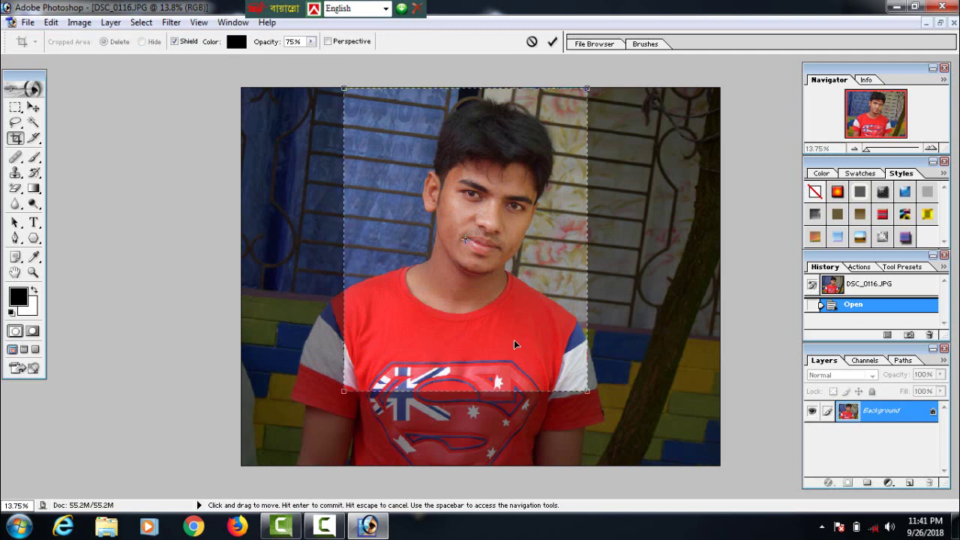
{"action": "left_click_drag", "start_coordinate": [514, 341], "coordinate": [519, 340]}
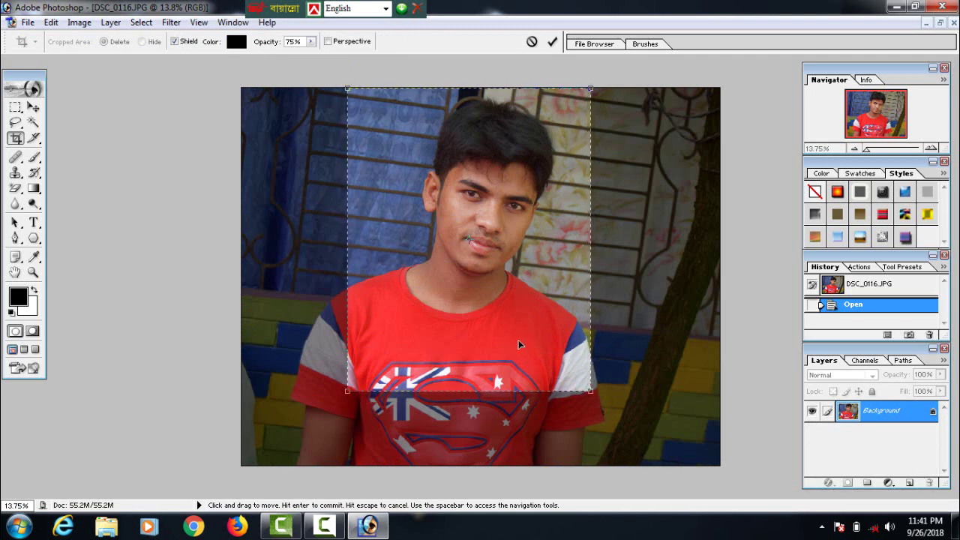
{"action": "key", "text": "Return"}
{"action": "scroll", "coordinate": [518, 330], "scroll_direction": "up", "scroll_amount": 3}
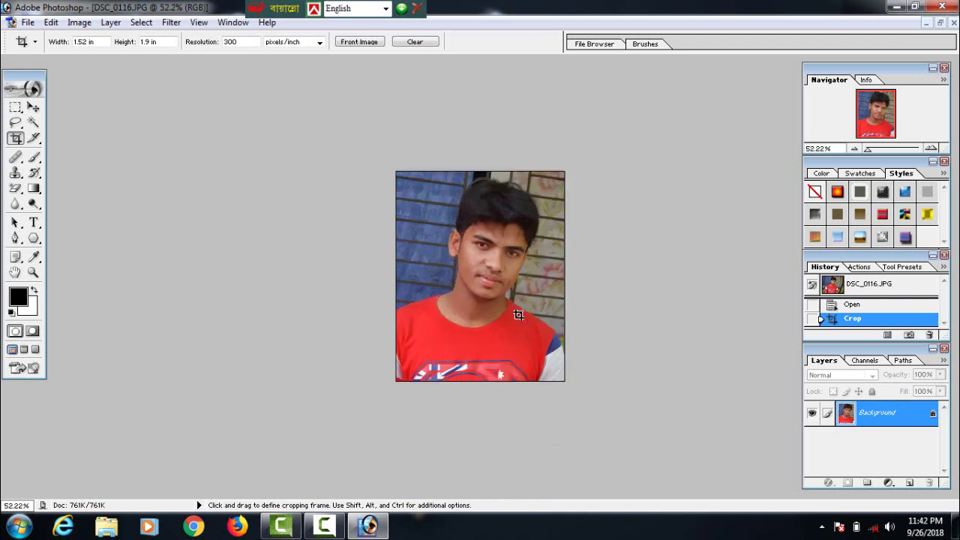
{"action": "scroll", "coordinate": [518, 315], "scroll_direction": "up", "scroll_amount": 1}
{"action": "scroll", "coordinate": [518, 315], "scroll_direction": "up", "scroll_amount": 1}
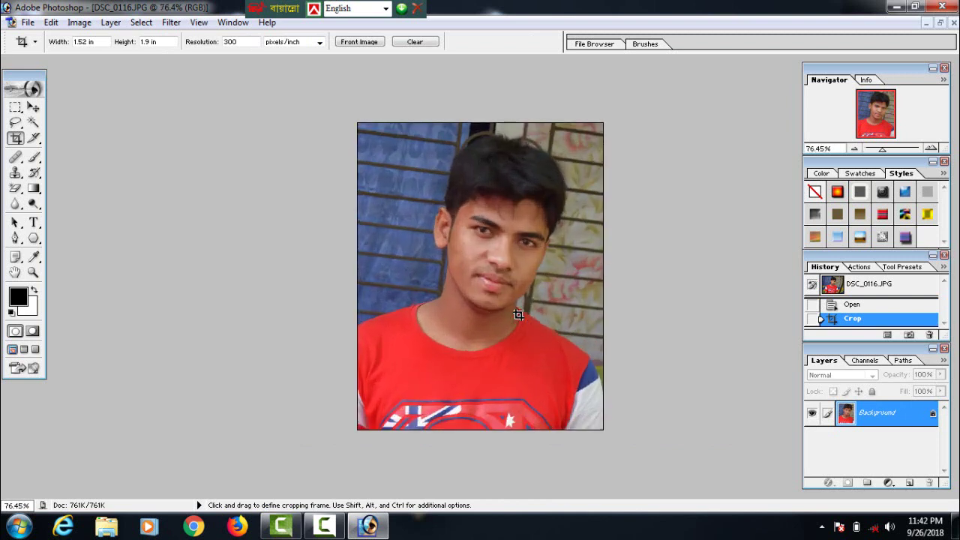
Switch to the Polygonal Lasso Tool for outlining the man.
{"action": "left_click", "coordinate": [15, 122]}
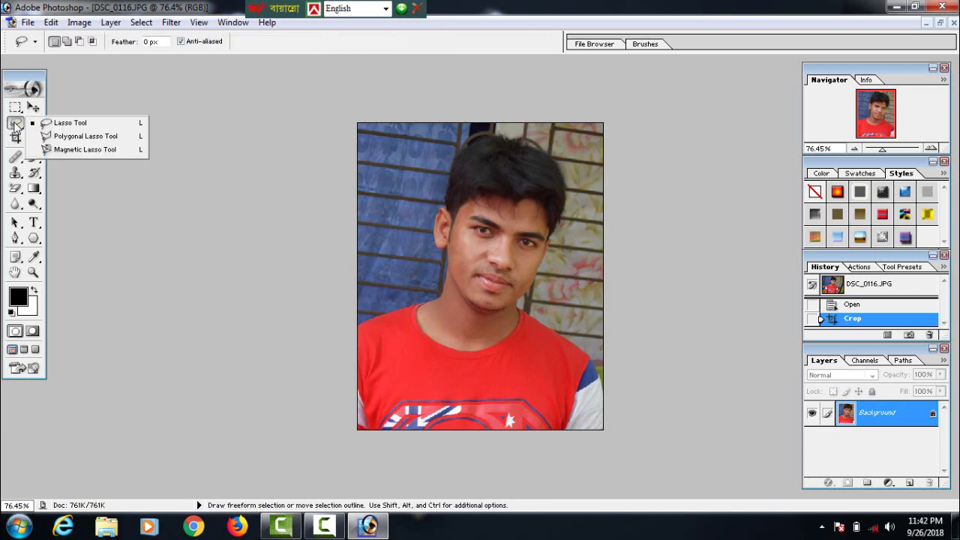
{"action": "left_click", "coordinate": [93, 150]}
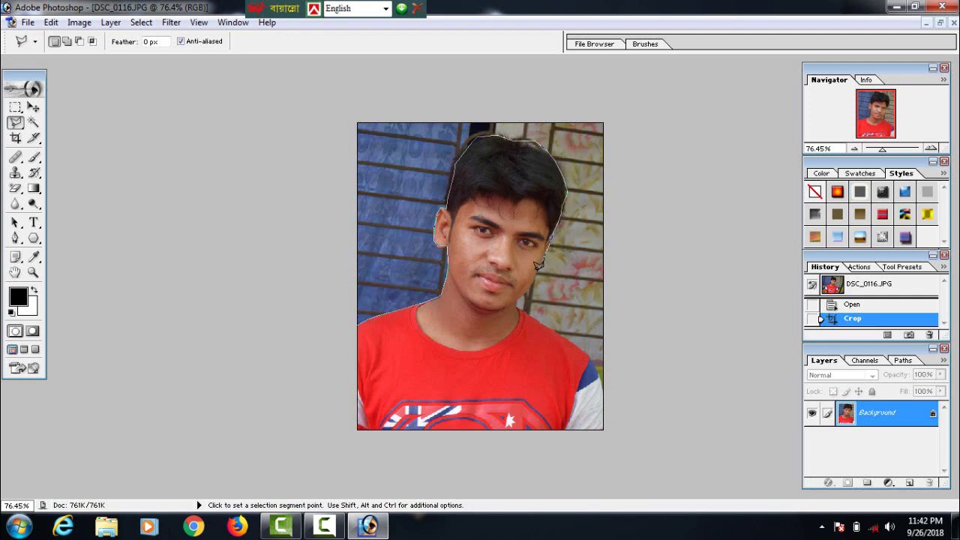
{"action": "double_click", "coordinate": [519, 296]}
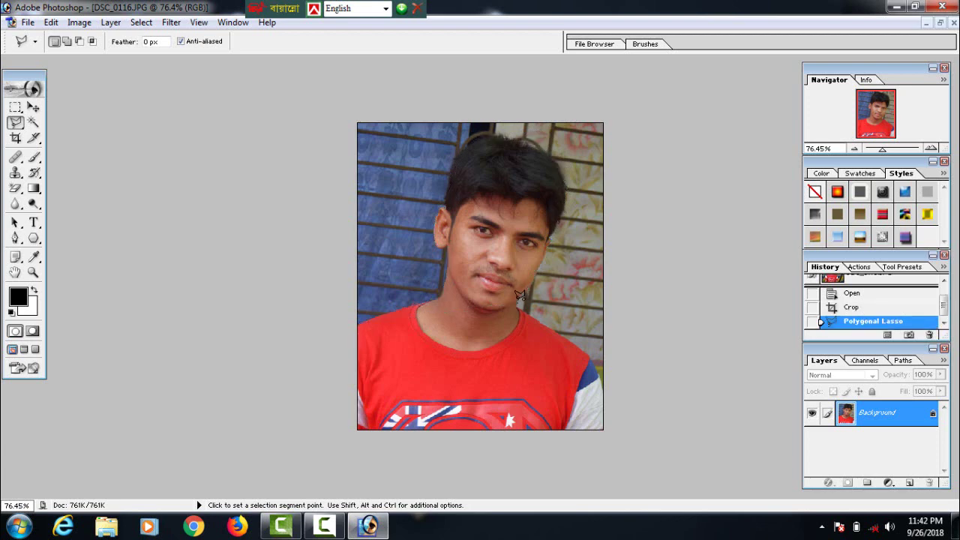
{"action": "left_click", "coordinate": [517, 303]}
{"action": "left_click", "coordinate": [545, 320]}
{"action": "left_click", "coordinate": [572, 308]}
{"action": "left_click", "coordinate": [517, 303]}
{"action": "right_click", "coordinate": [530, 306]}
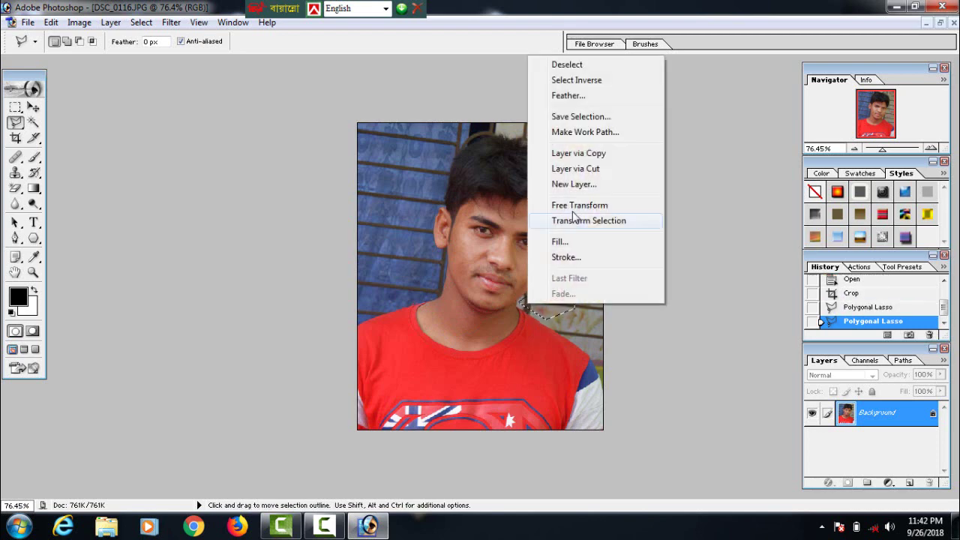
{"action": "left_click", "coordinate": [567, 65]}
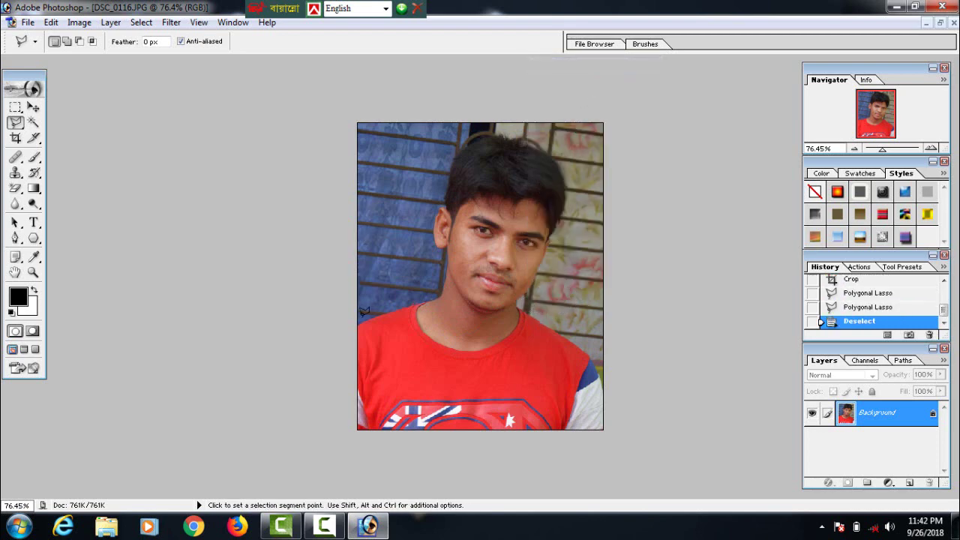
Trace the man's outline with the Polygonal Lasso, from one shoulder over the ear, hair and cheek to the other shoulder at the photo's edge.
{"action": "left_click", "coordinate": [383, 310]}
{"action": "left_click", "coordinate": [440, 293]}
{"action": "left_click", "coordinate": [450, 256]}
{"action": "left_click", "coordinate": [437, 245]}
{"action": "left_click", "coordinate": [435, 226]}
{"action": "left_click", "coordinate": [452, 176]}
{"action": "left_click", "coordinate": [459, 156]}
{"action": "left_click", "coordinate": [469, 140]}
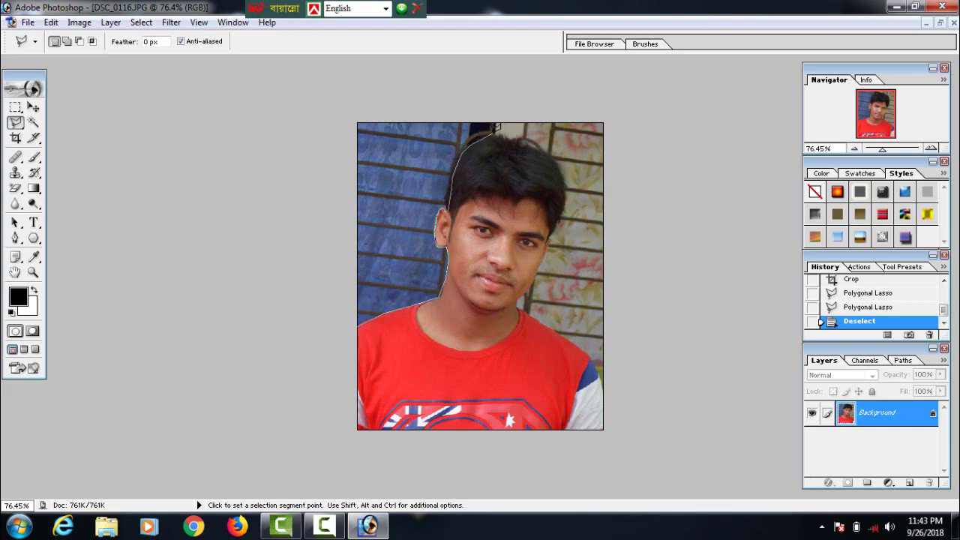
{"action": "left_click", "coordinate": [493, 137]}
{"action": "left_click", "coordinate": [513, 139]}
{"action": "left_click", "coordinate": [529, 145]}
{"action": "left_click", "coordinate": [556, 162]}
{"action": "left_click", "coordinate": [566, 197]}
{"action": "left_click", "coordinate": [555, 230]}
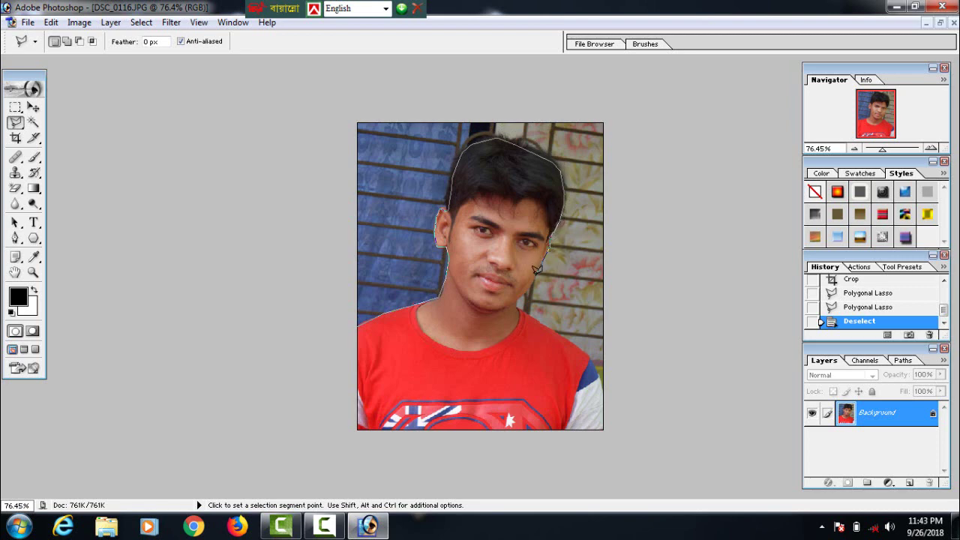
{"action": "left_click", "coordinate": [520, 302]}
{"action": "left_click", "coordinate": [603, 389]}
Continue the lasso outline around the outside of the canvas and close it at its starting point, selecting the backdrop behind the man.
{"action": "left_click", "coordinate": [663, 402]}
{"action": "left_click", "coordinate": [694, 367]}
{"action": "left_click", "coordinate": [723, 299]}
{"action": "left_click", "coordinate": [736, 143]}
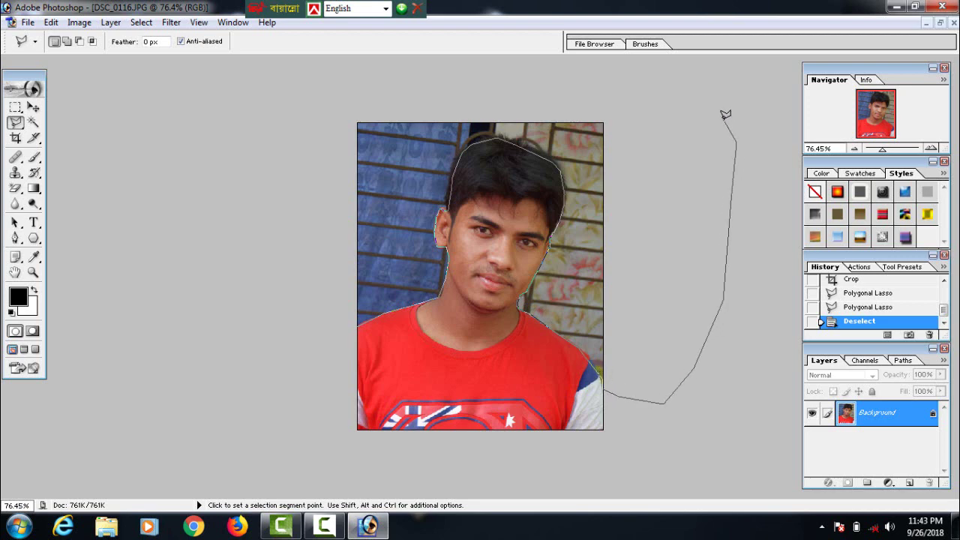
{"action": "left_click", "coordinate": [717, 115]}
{"action": "left_click", "coordinate": [491, 69]}
{"action": "left_click", "coordinate": [285, 97]}
{"action": "left_click", "coordinate": [206, 184]}
{"action": "left_click", "coordinate": [205, 247]}
{"action": "left_click", "coordinate": [227, 291]}
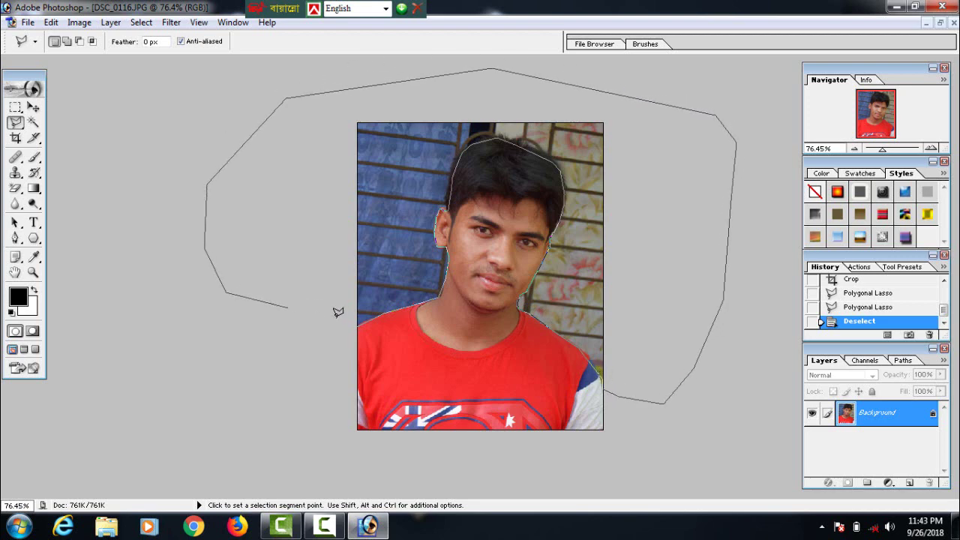
{"action": "double_click", "coordinate": [359, 319]}
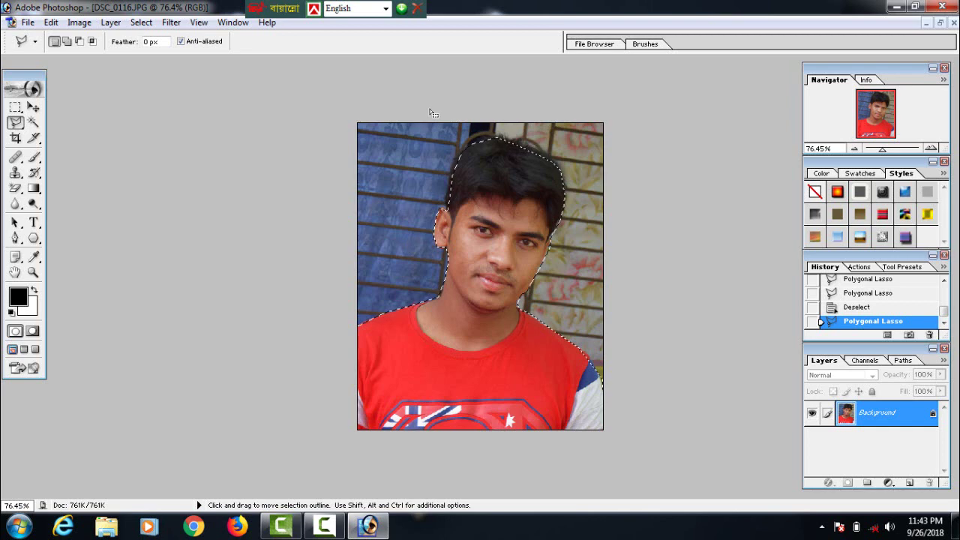
{"action": "left_click", "coordinate": [30, 309]}
{"action": "left_click", "coordinate": [810, 392]}
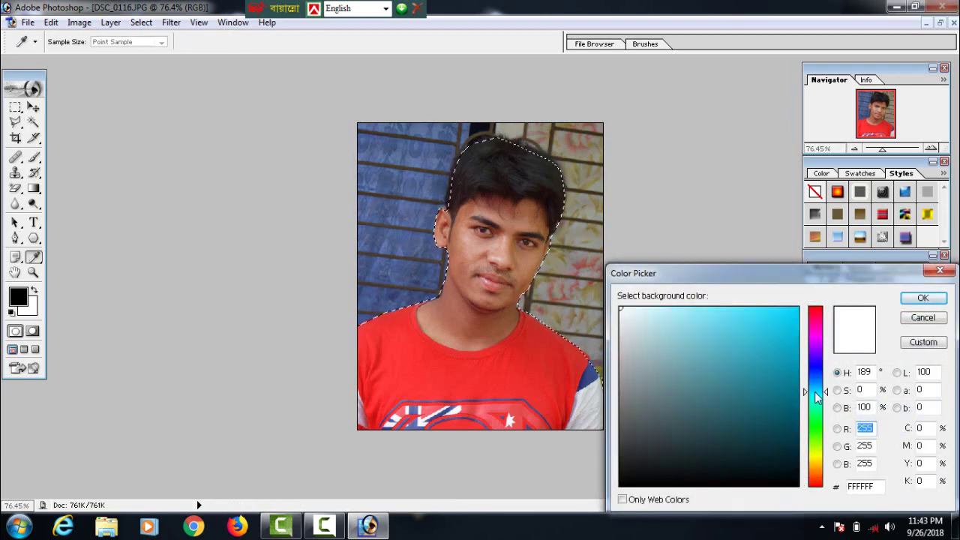
{"action": "left_click", "coordinate": [798, 307]}
{"action": "left_click", "coordinate": [815, 379]}
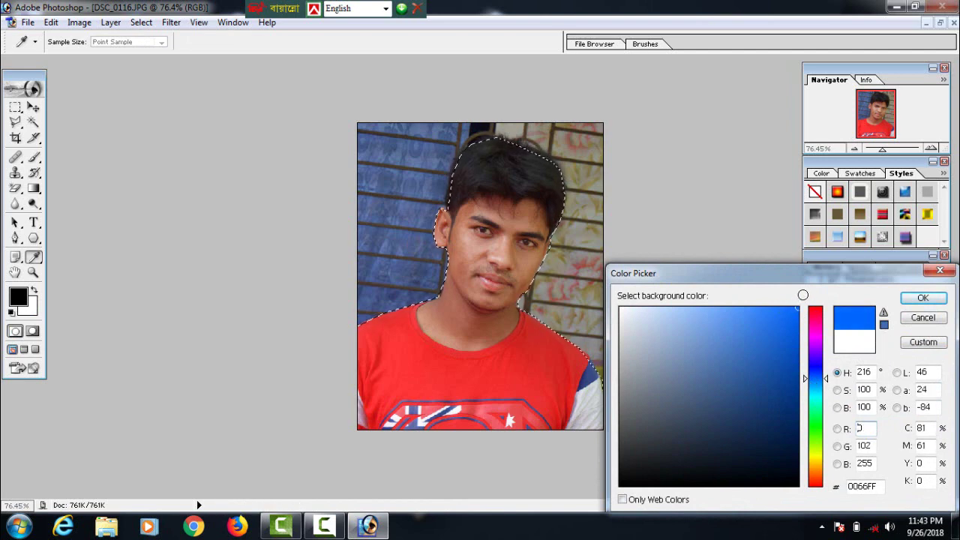
{"action": "left_click", "coordinate": [923, 317]}
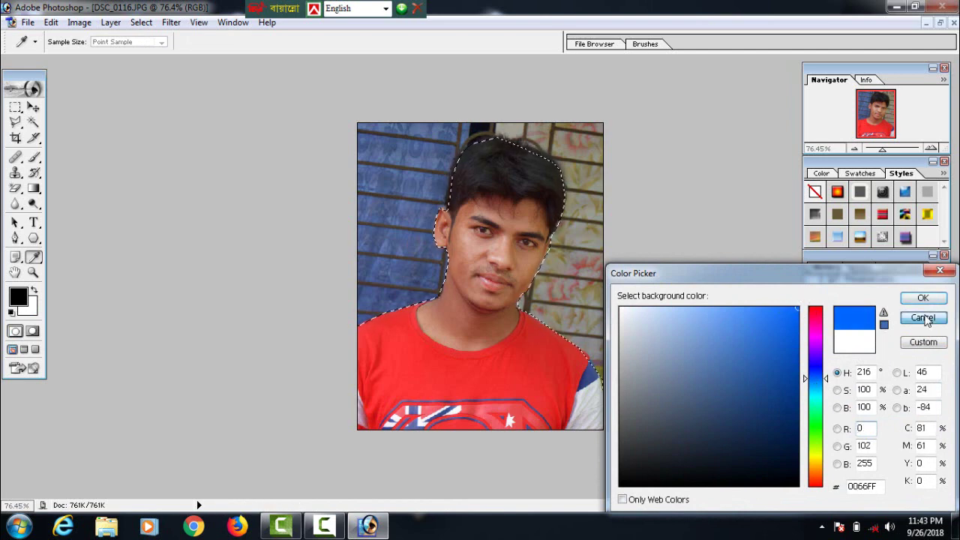
{"action": "left_click", "coordinate": [30, 309]}
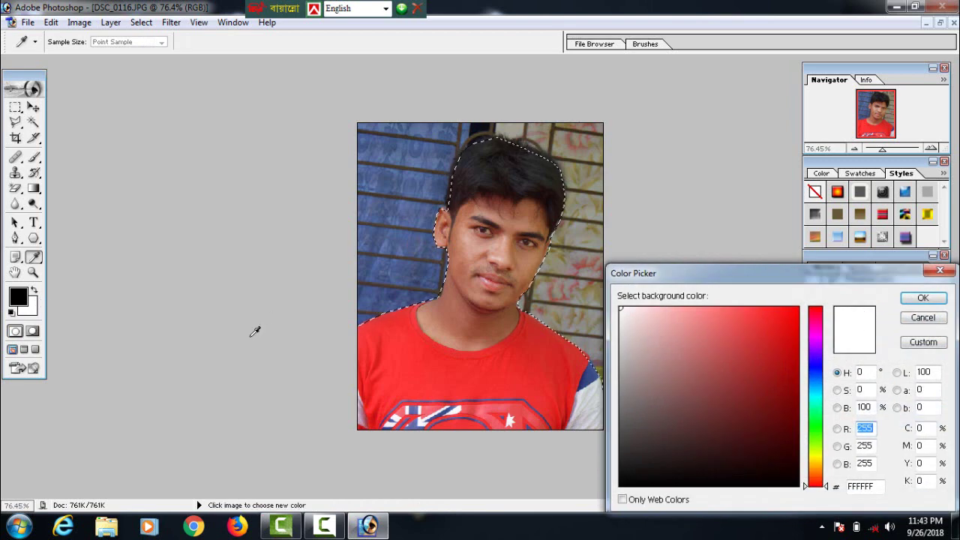
{"action": "left_click", "coordinate": [943, 271]}
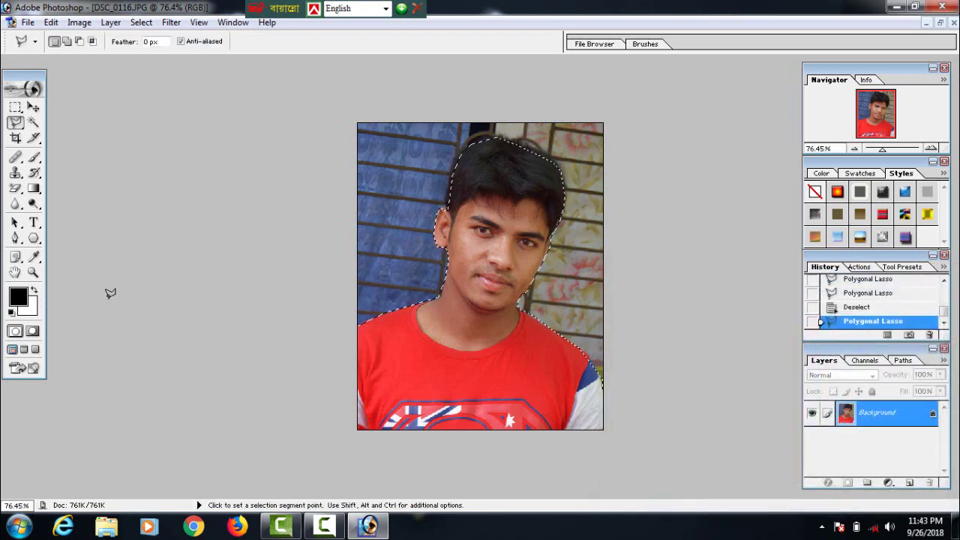
Set the background color to bright blue (0096FF) and clear the selected backdrop to that color.
{"action": "left_click", "coordinate": [30, 309]}
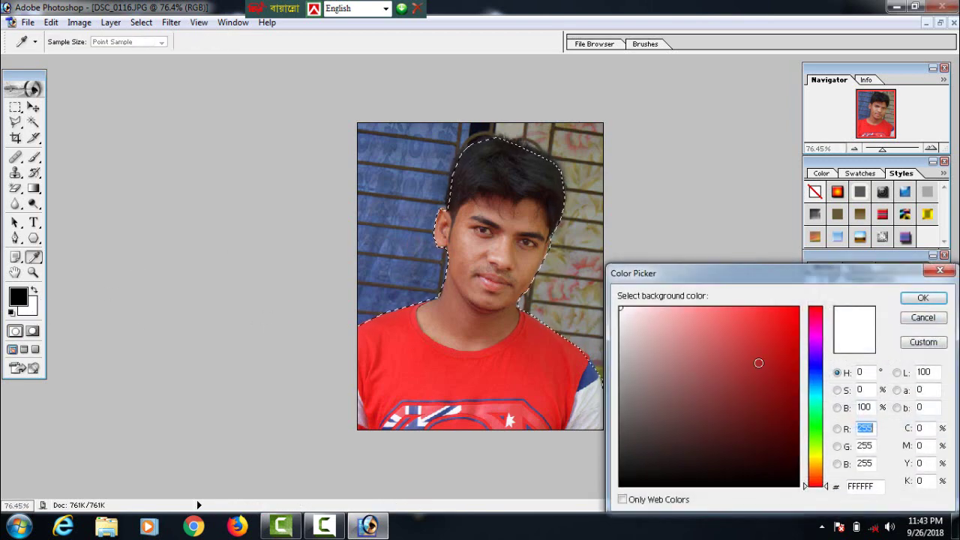
{"action": "left_click_drag", "start_coordinate": [816, 407], "coordinate": [816, 384]}
{"action": "left_click_drag", "start_coordinate": [782, 328], "coordinate": [814, 281]}
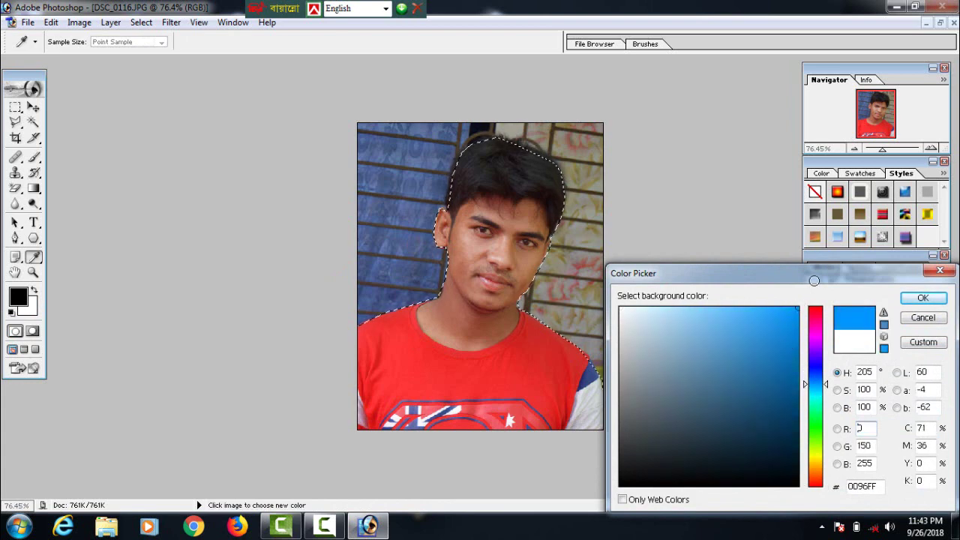
{"action": "mouse_move", "coordinate": [786, 330]}
{"action": "left_mouse_down"}
{"action": "mouse_move", "coordinate": [780, 341]}
{"action": "mouse_move", "coordinate": [806, 288]}
{"action": "left_mouse_up"}
{"action": "left_click", "coordinate": [932, 302]}
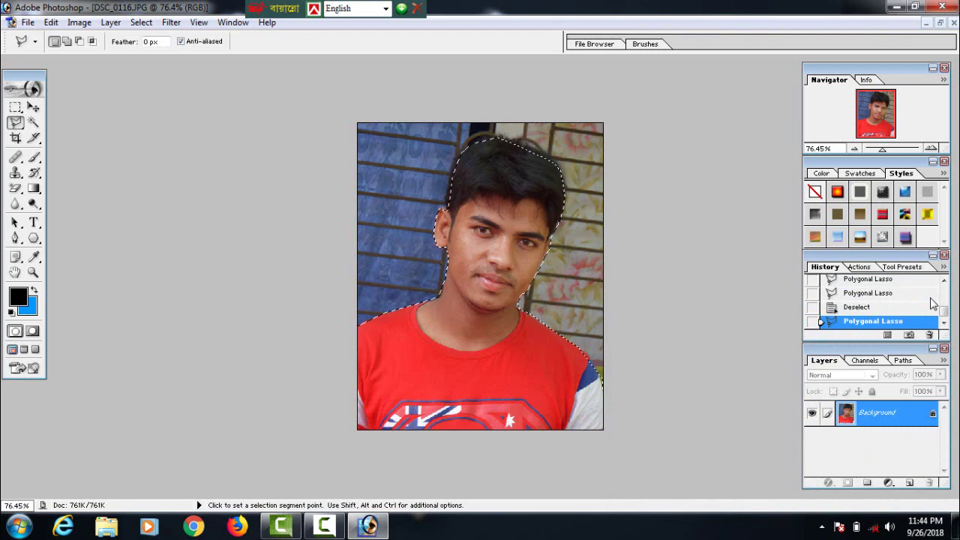
{"action": "key", "text": "Delete"}
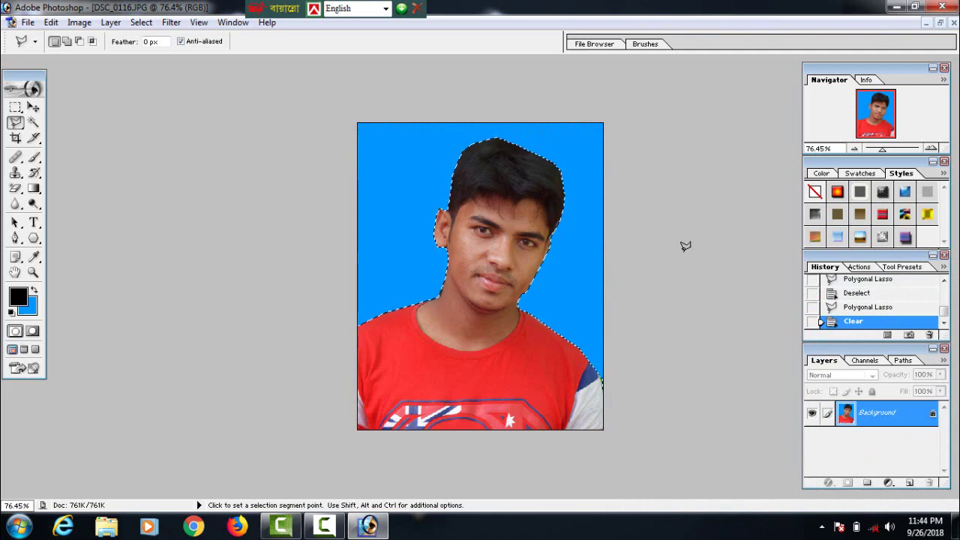
Try a blue (0084FF) Solid Color fill layer in place of the cleared backdrop, then undo it and clear the selection again.
{"action": "left_click", "coordinate": [872, 308]}
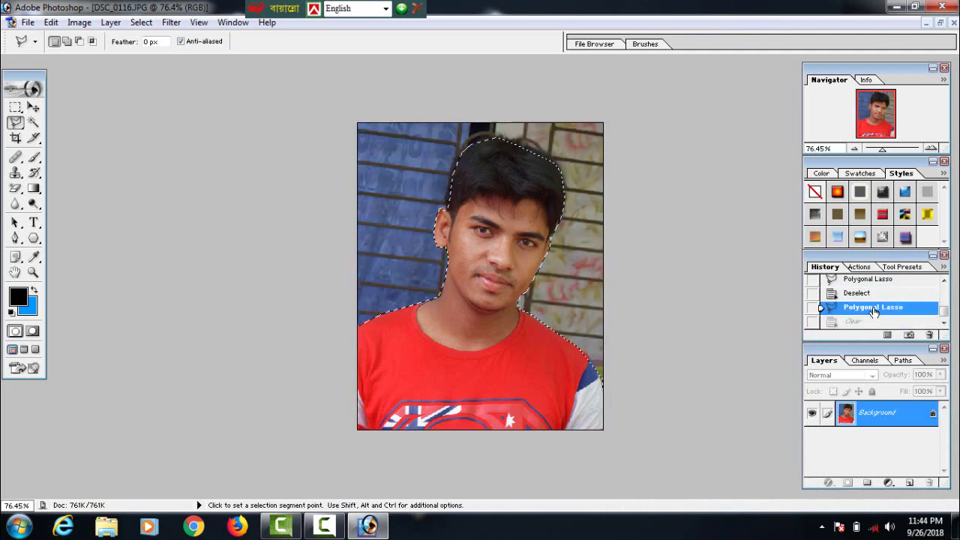
{"action": "left_click", "coordinate": [889, 483]}
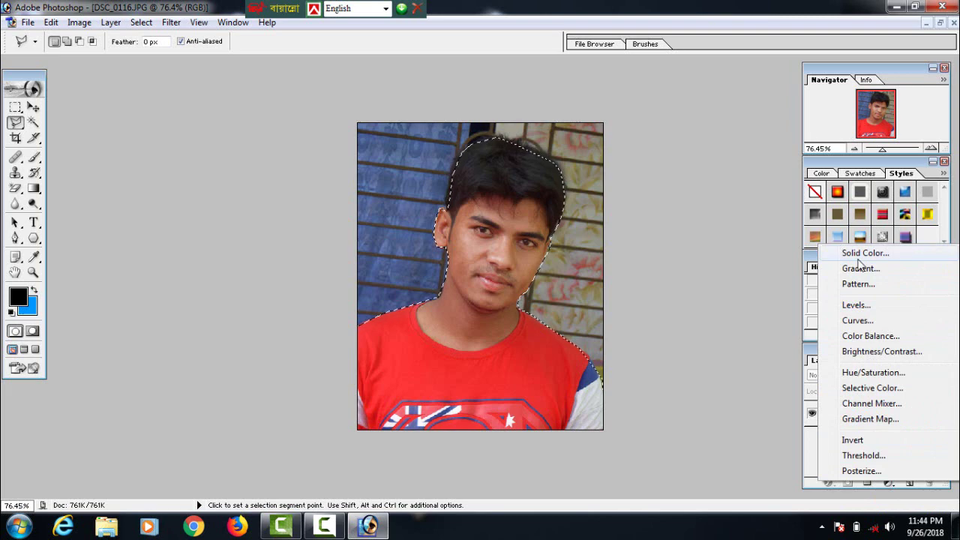
{"action": "left_click", "coordinate": [864, 255]}
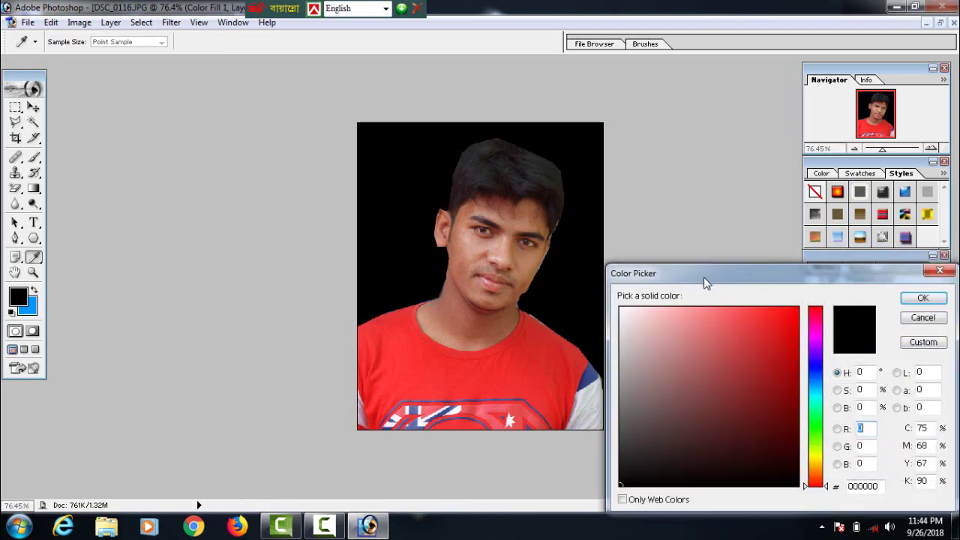
{"action": "left_click", "coordinate": [816, 382]}
{"action": "left_click", "coordinate": [798, 308]}
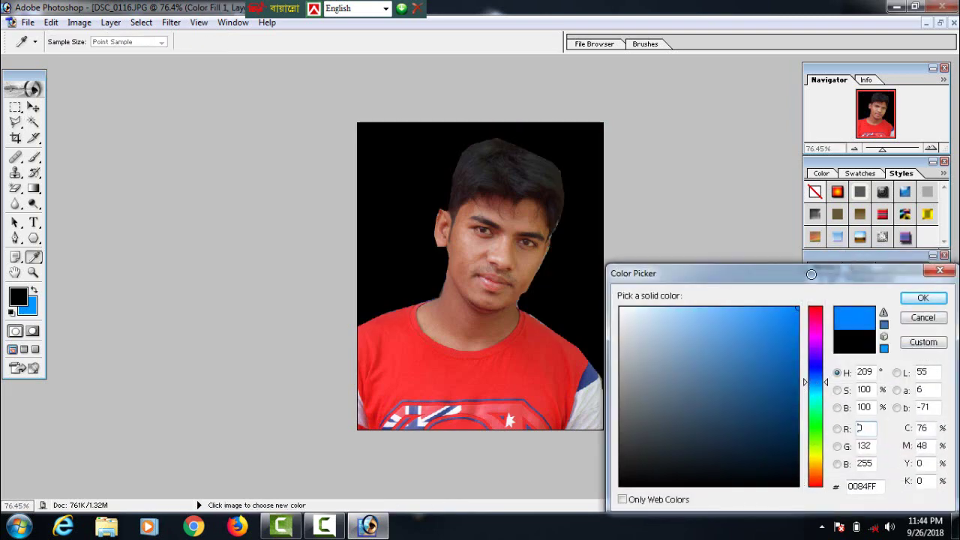
{"action": "left_click", "coordinate": [903, 299]}
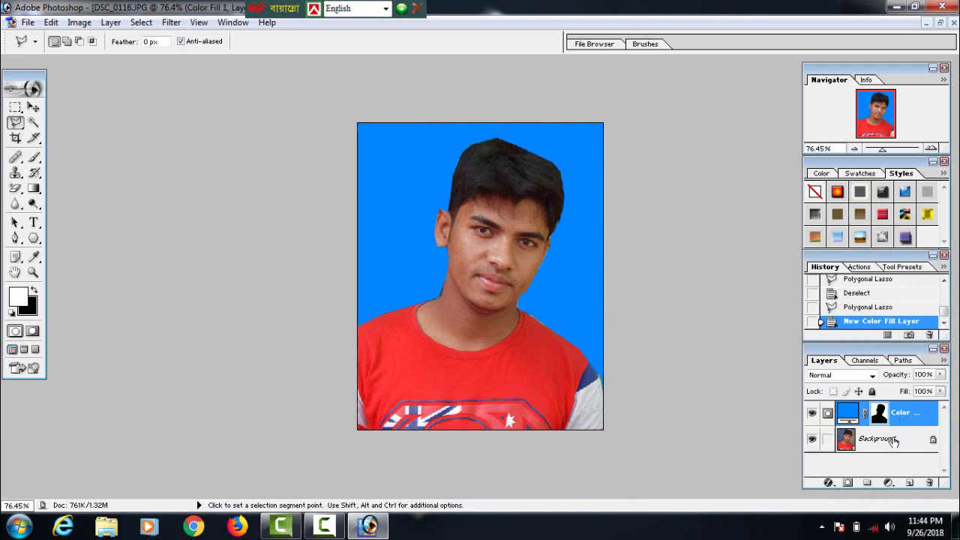
{"action": "left_click", "coordinate": [873, 309]}
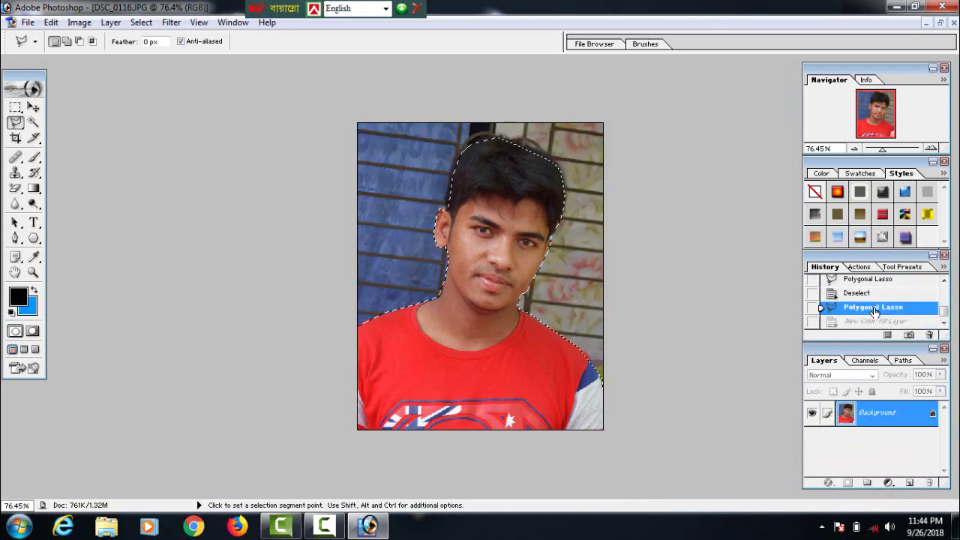
{"action": "key", "text": "Delete"}
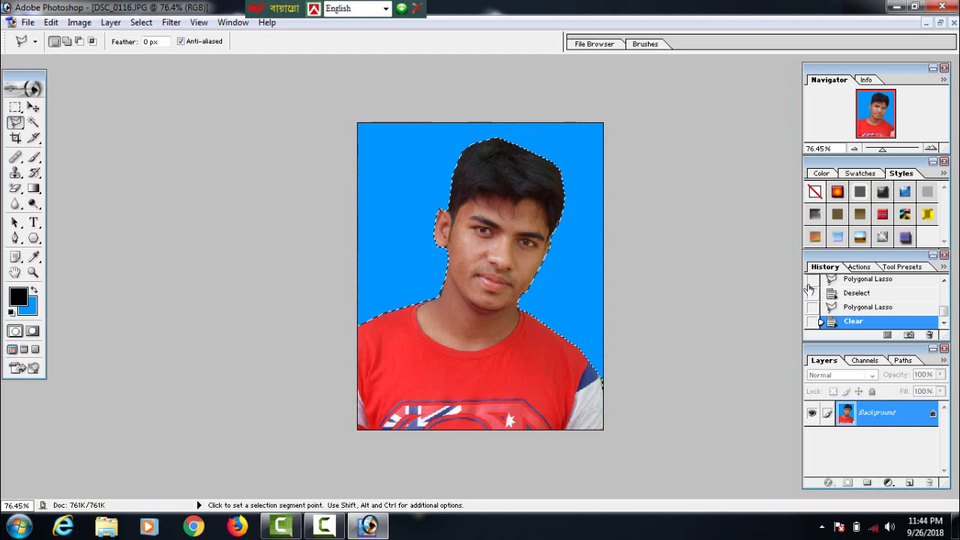
Deselect the backdrop and erase the leftover edges around the man's shoulder, ear and cheek with the size 13 Eraser Tool.
{"action": "left_click", "coordinate": [33, 122]}
{"action": "key", "text": "ctrl+d"}
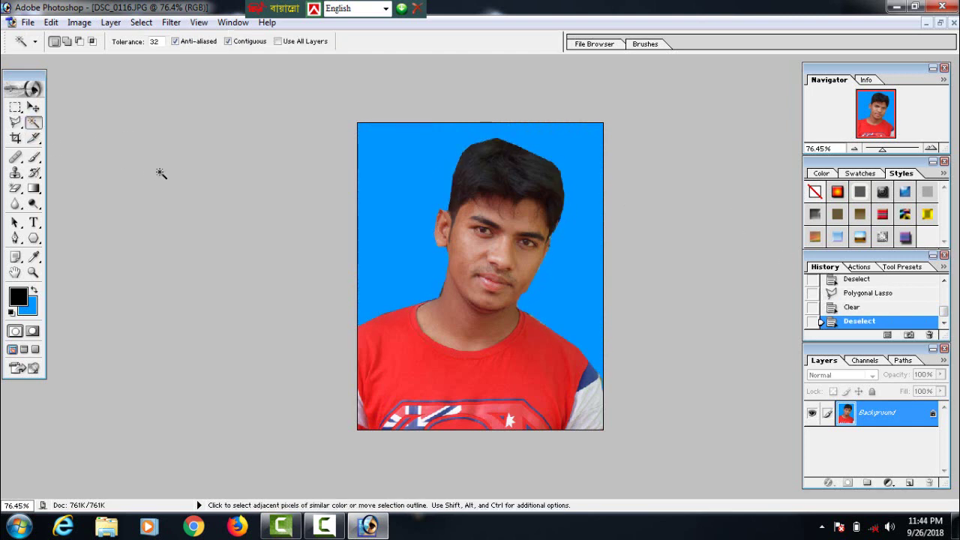
{"action": "scroll", "coordinate": [227, 188], "scroll_direction": "up", "scroll_amount": 1}
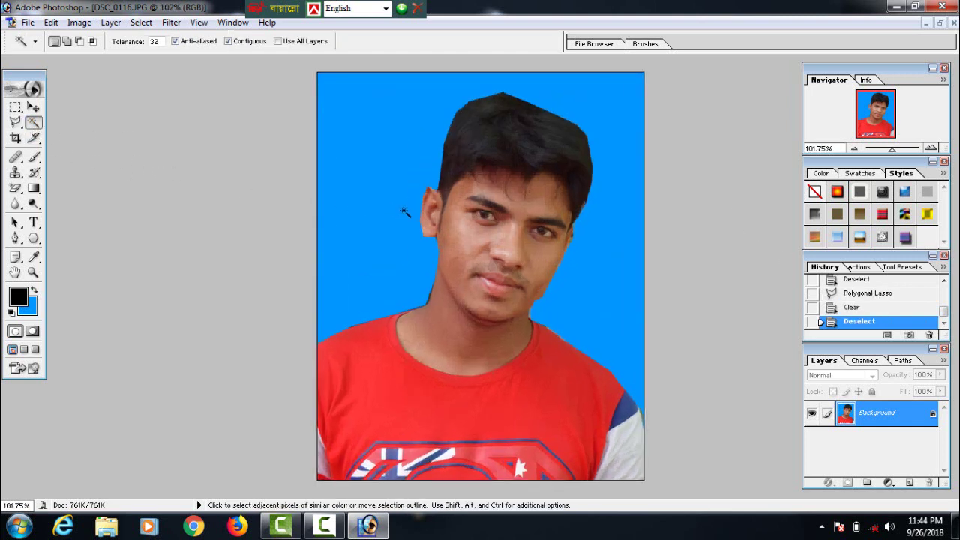
{"action": "scroll", "coordinate": [573, 330], "scroll_direction": "up", "scroll_amount": 1}
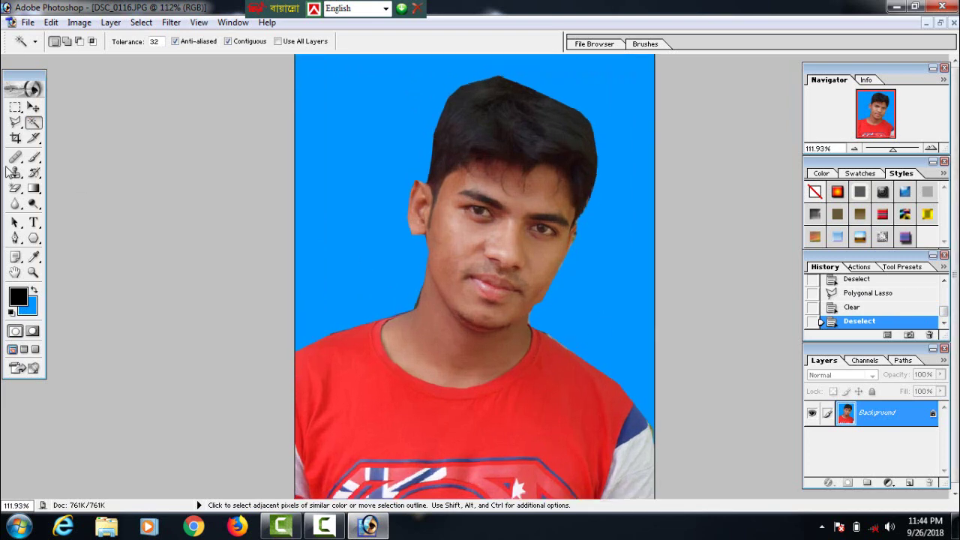
{"action": "left_click", "coordinate": [15, 191]}
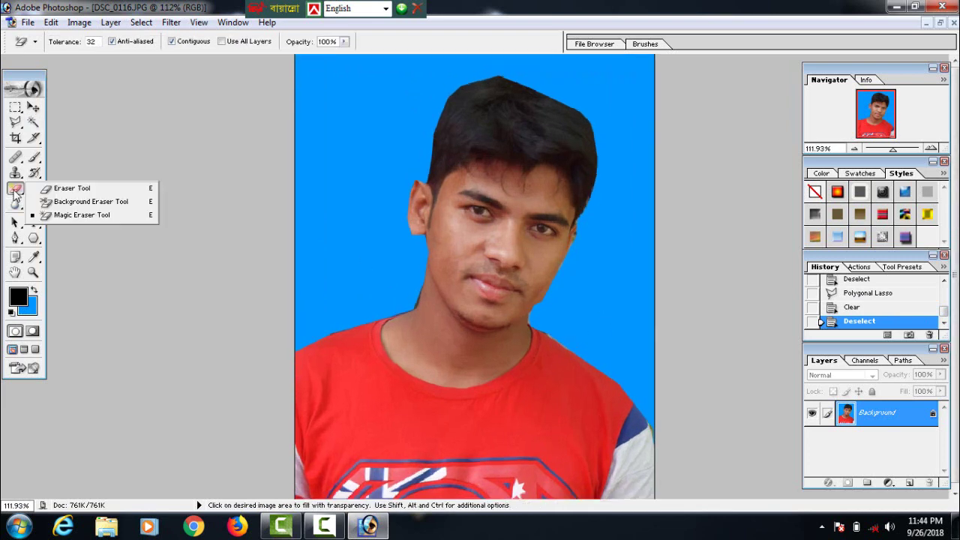
{"action": "left_click", "coordinate": [72, 189]}
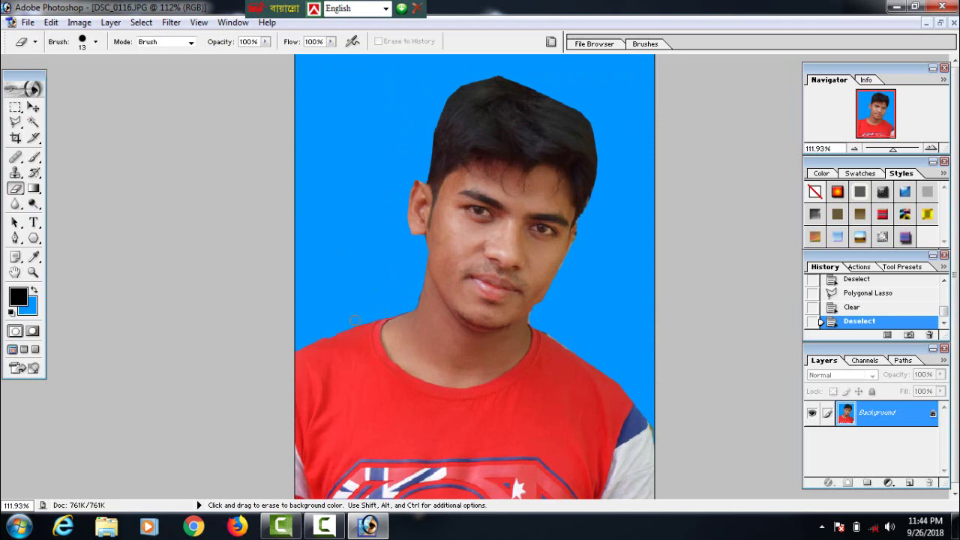
{"action": "left_click_drag", "start_coordinate": [355, 320], "coordinate": [405, 201]}
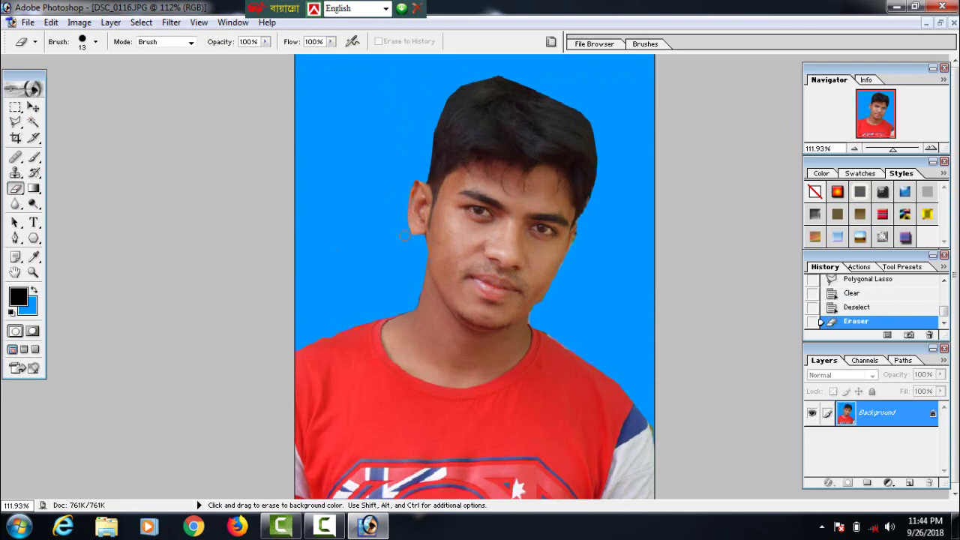
{"action": "left_click_drag", "start_coordinate": [411, 239], "coordinate": [403, 203]}
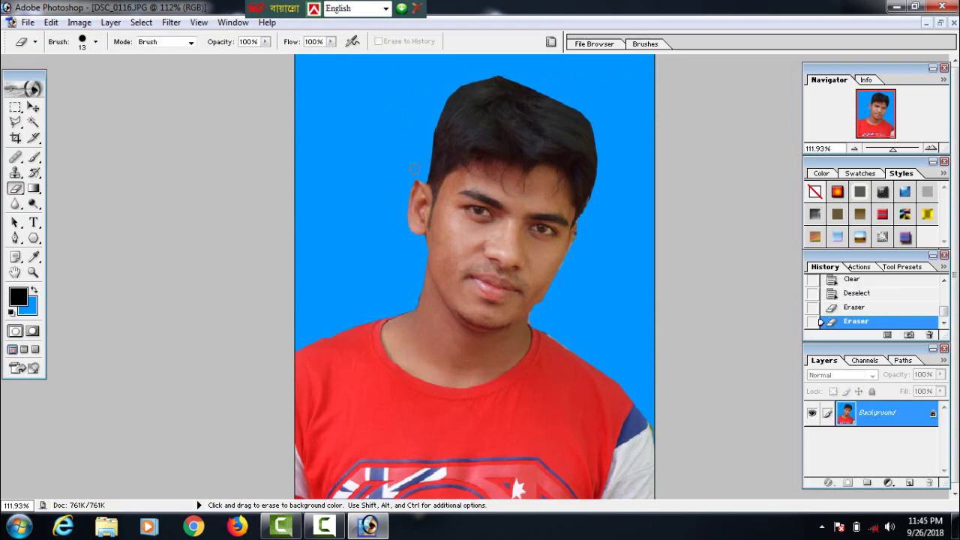
{"action": "left_click", "coordinate": [407, 177]}
{"action": "left_click_drag", "start_coordinate": [578, 245], "coordinate": [559, 285]}
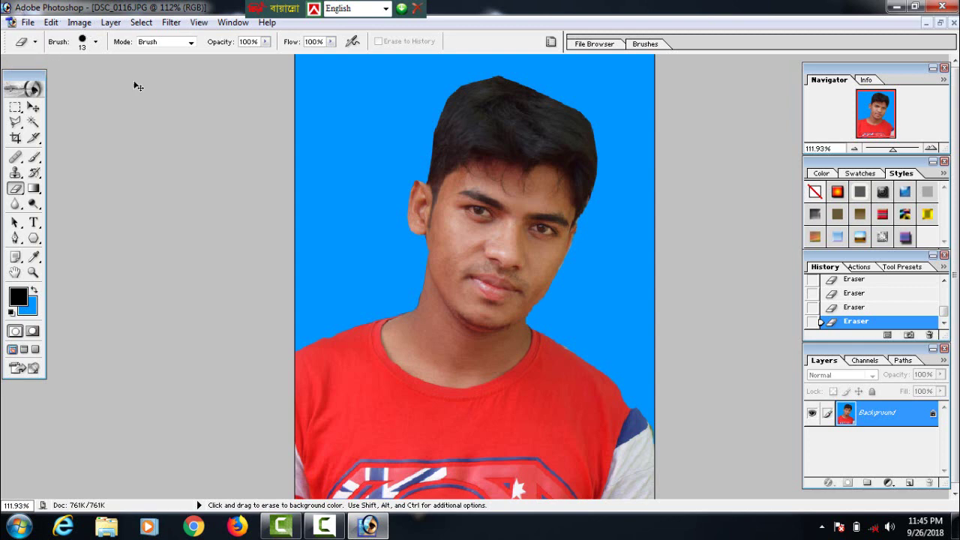
{"action": "left_click", "coordinate": [561, 224]}
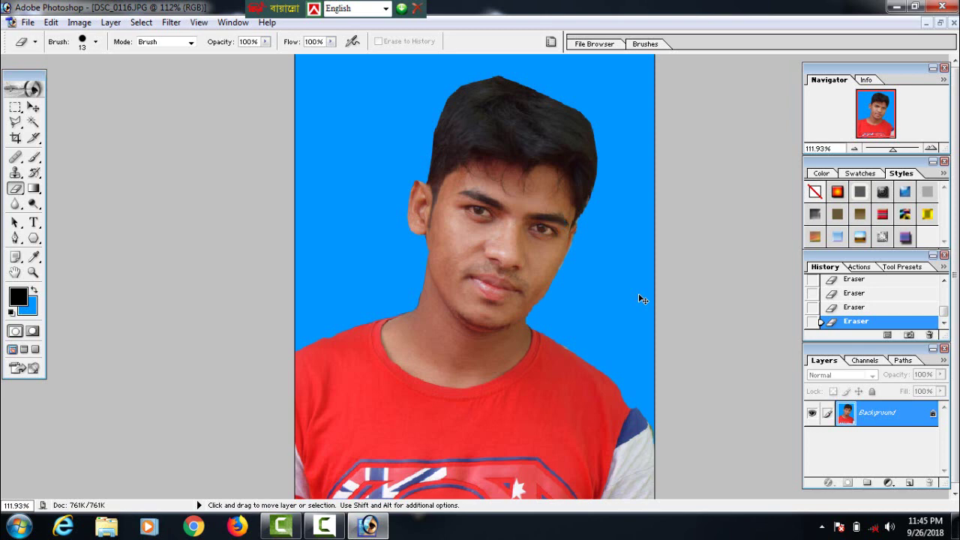
Examine the cutout edges around the man's hair, ear and cheek against the blue backdrop.
{"action": "scroll", "coordinate": [609, 294], "scroll_direction": "down", "scroll_amount": 4}
{"action": "scroll", "coordinate": [616, 279], "scroll_direction": "up", "scroll_amount": 5}
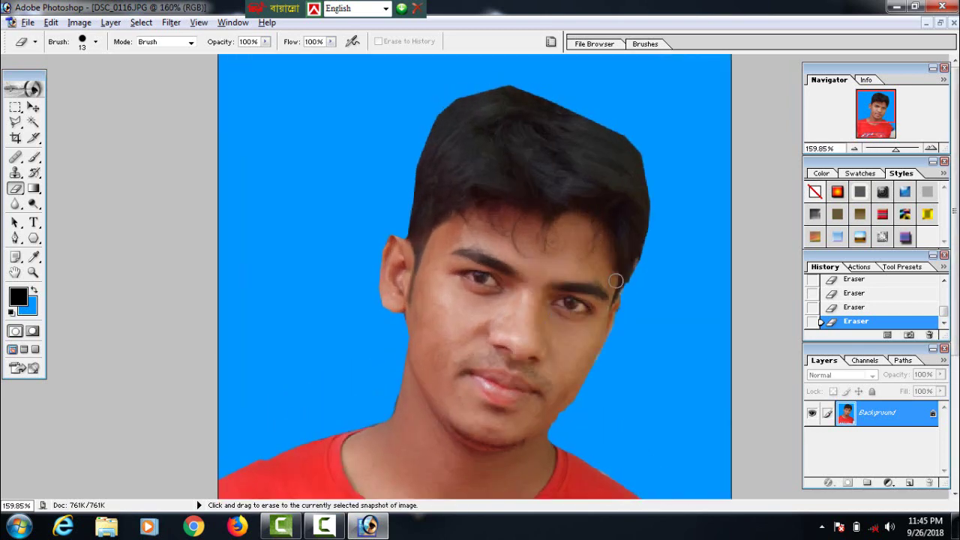
{"action": "scroll", "coordinate": [616, 281], "scroll_direction": "up", "scroll_amount": 1}
{"action": "scroll", "coordinate": [615, 280], "scroll_direction": "down", "scroll_amount": 3}
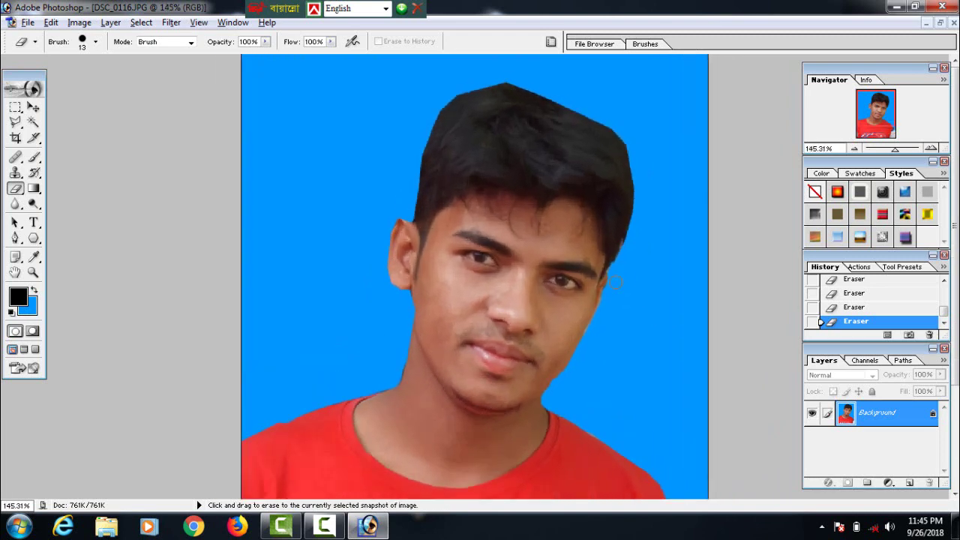
{"action": "scroll", "coordinate": [616, 282], "scroll_direction": "up", "scroll_amount": 1}
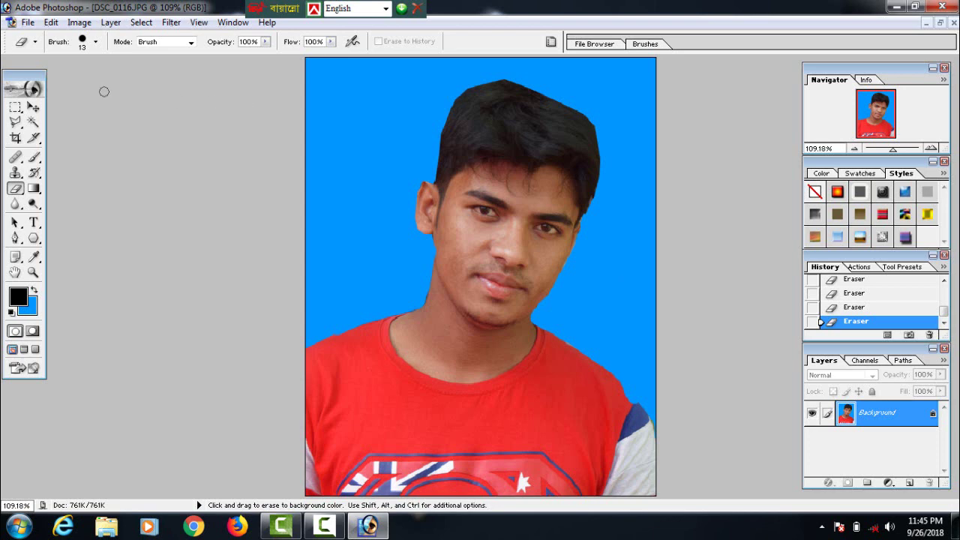
{"action": "left_click", "coordinate": [33, 108]}
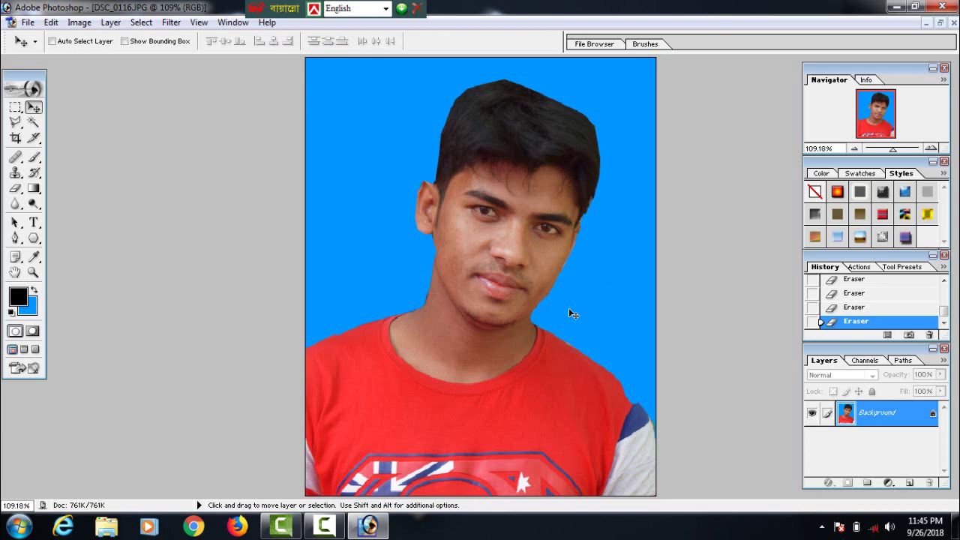
{"action": "scroll", "coordinate": [691, 278], "scroll_direction": "down", "scroll_amount": 2}
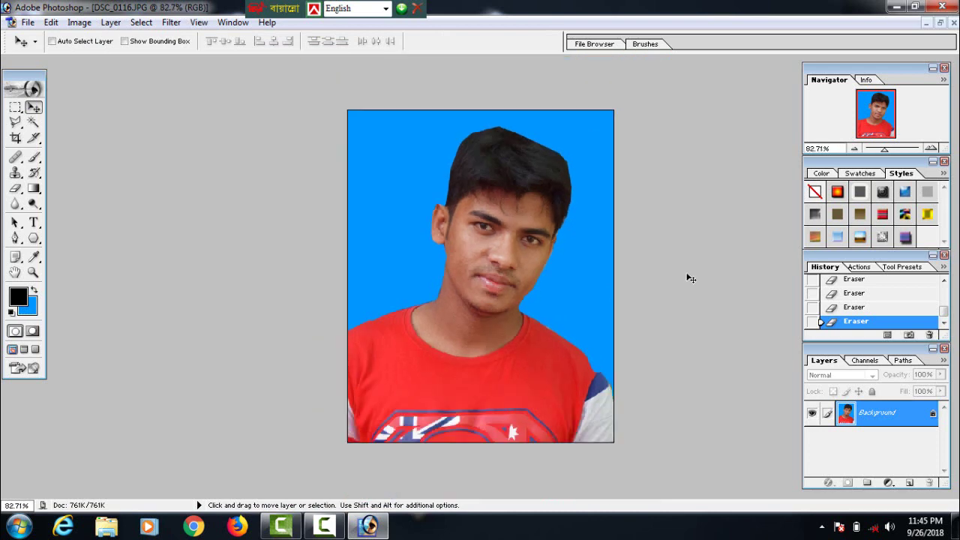
{"action": "key", "text": "ctrl+l"}
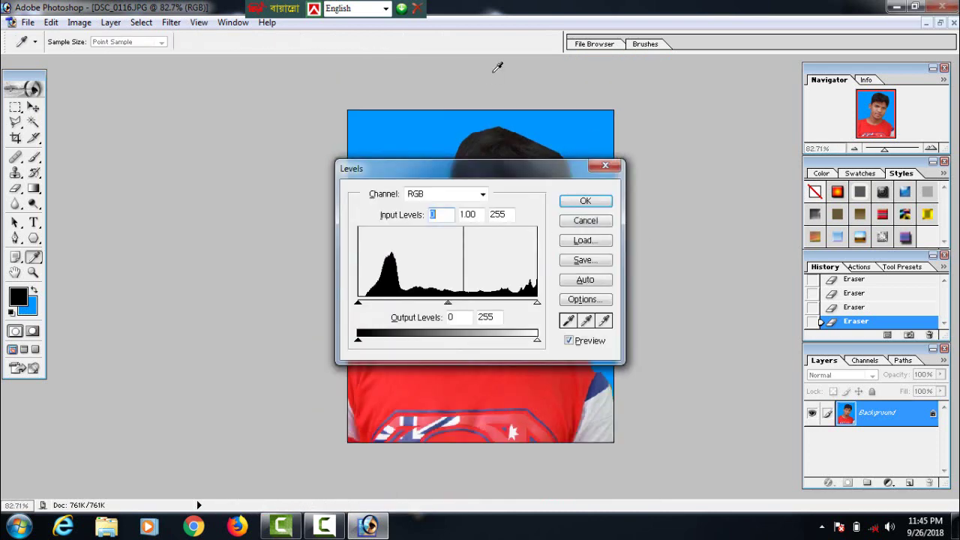
{"action": "left_click", "coordinate": [604, 165]}
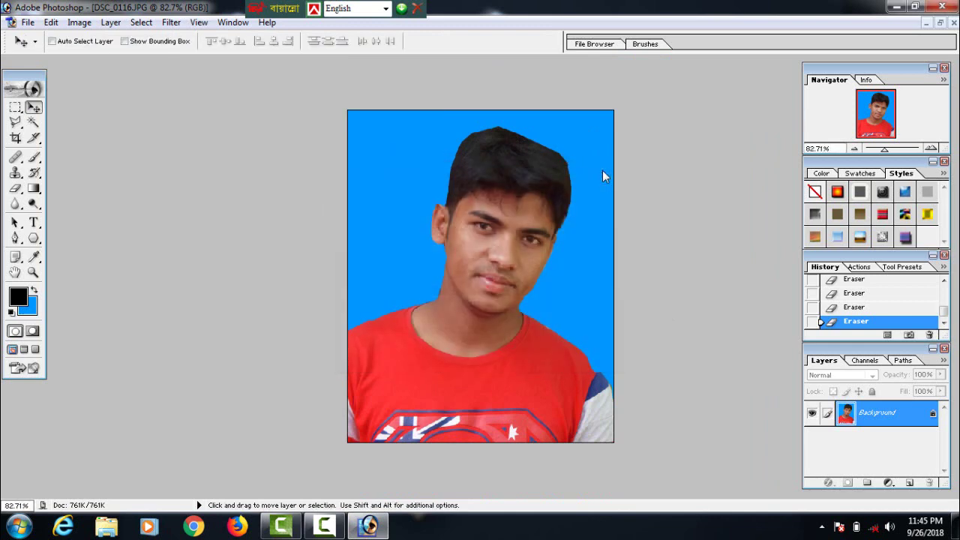
{"action": "key", "text": "m"}
{"action": "key", "text": "ctrl"}
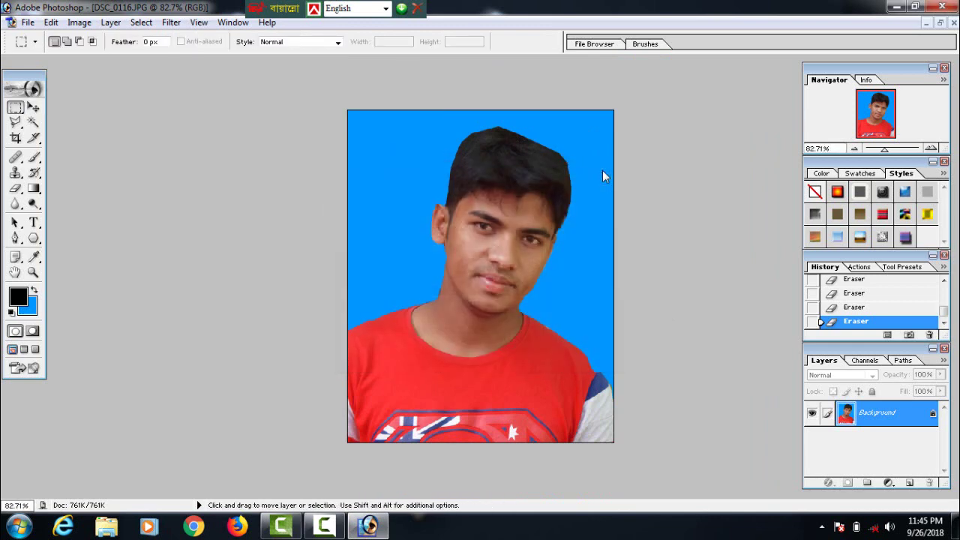
Brighten the photo with a Levels adjustment on the RGB channel, setting the white input level to 218.
{"action": "key", "text": "ctrl+l"}
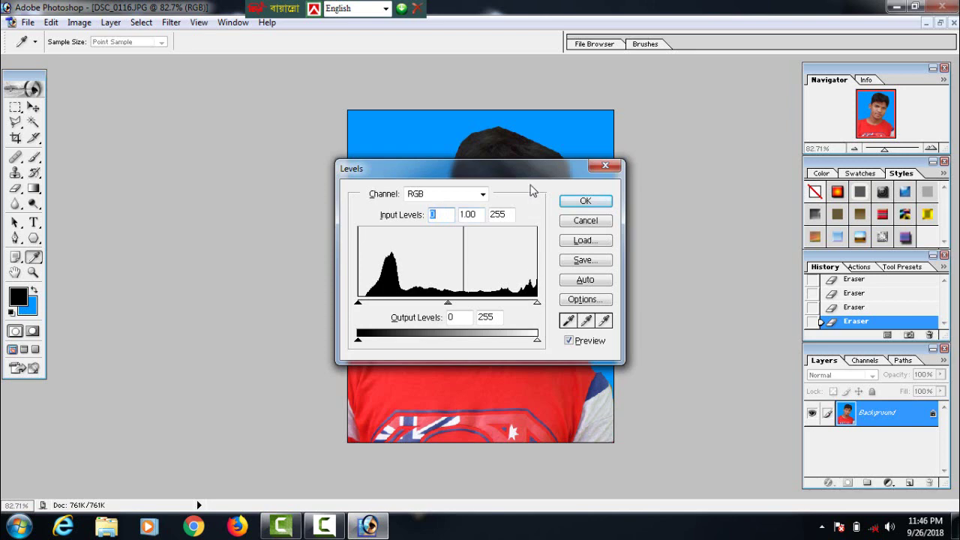
{"action": "left_click_drag", "start_coordinate": [534, 172], "coordinate": [859, 216]}
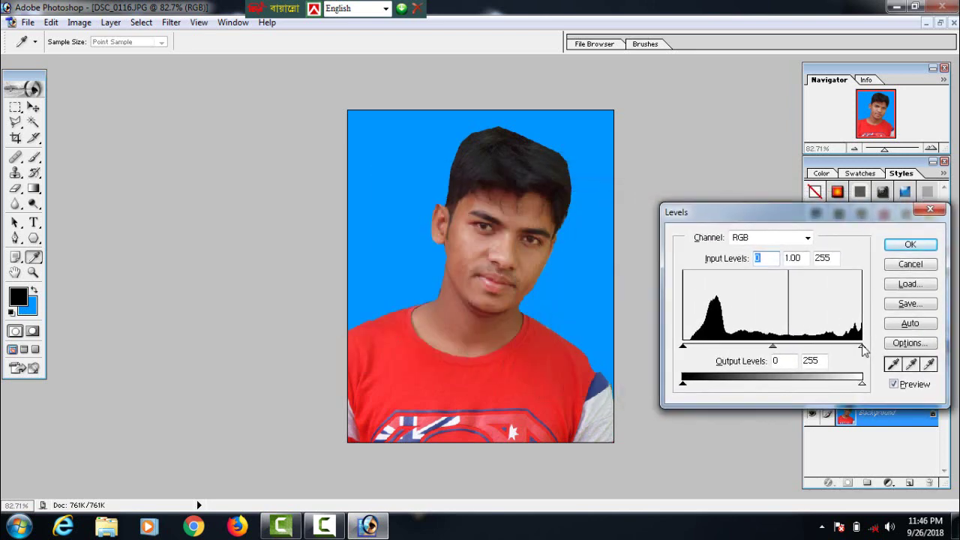
{"action": "left_click_drag", "start_coordinate": [863, 348], "coordinate": [838, 357]}
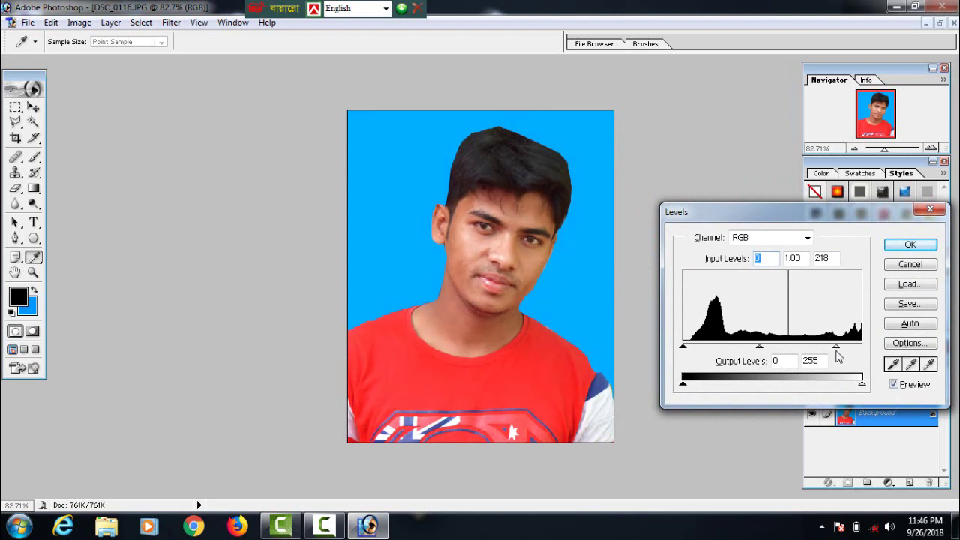
{"action": "left_click", "coordinate": [838, 358]}
{"action": "mouse_move", "coordinate": [684, 347]}
{"action": "left_mouse_down"}
{"action": "mouse_move", "coordinate": [699, 351]}
{"action": "mouse_move", "coordinate": [682, 349]}
{"action": "left_mouse_up"}
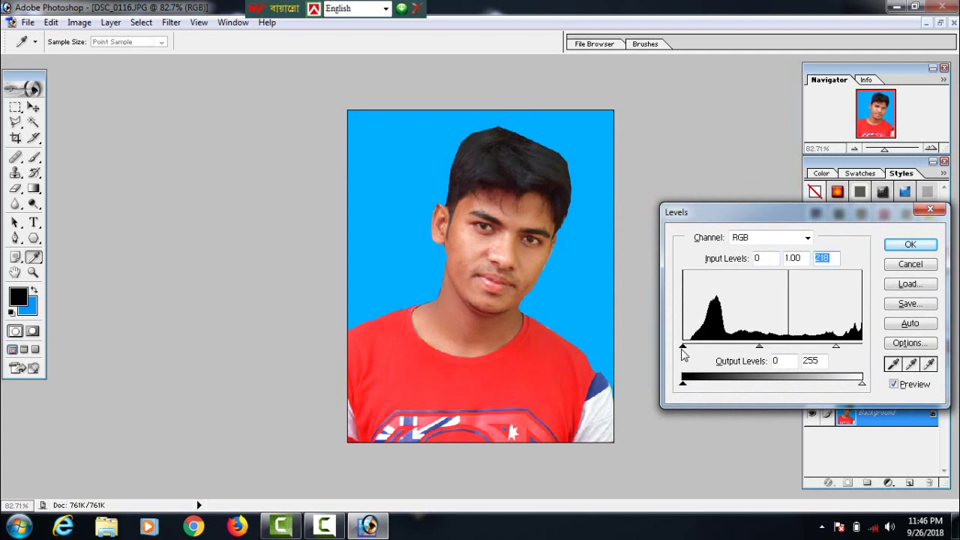
{"action": "left_click", "coordinate": [910, 246]}
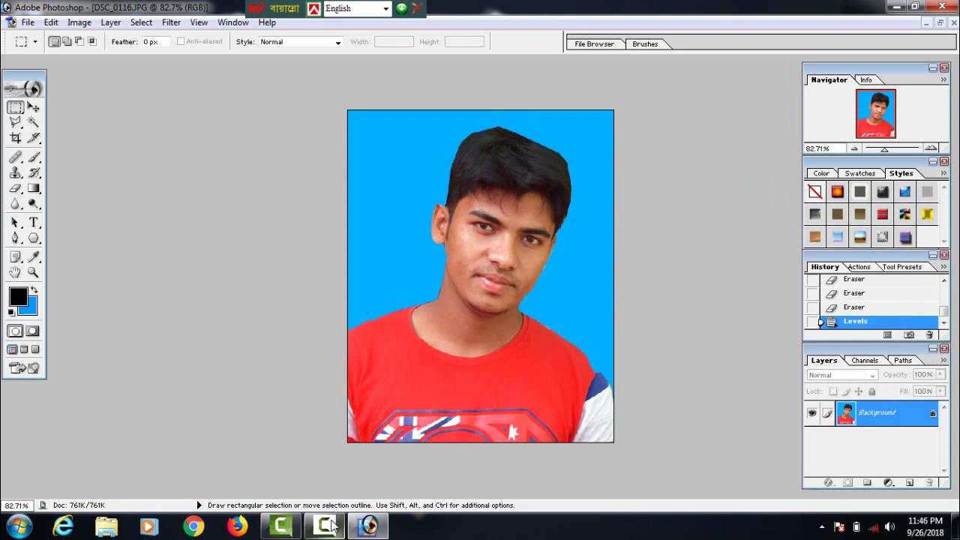
{"action": "left_click", "coordinate": [330, 525]}
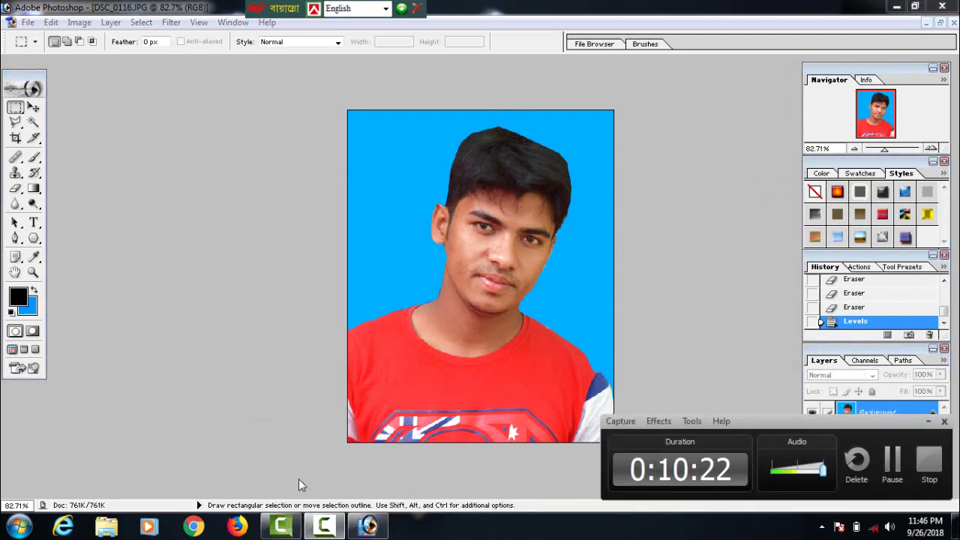
{"action": "left_click", "coordinate": [928, 420]}
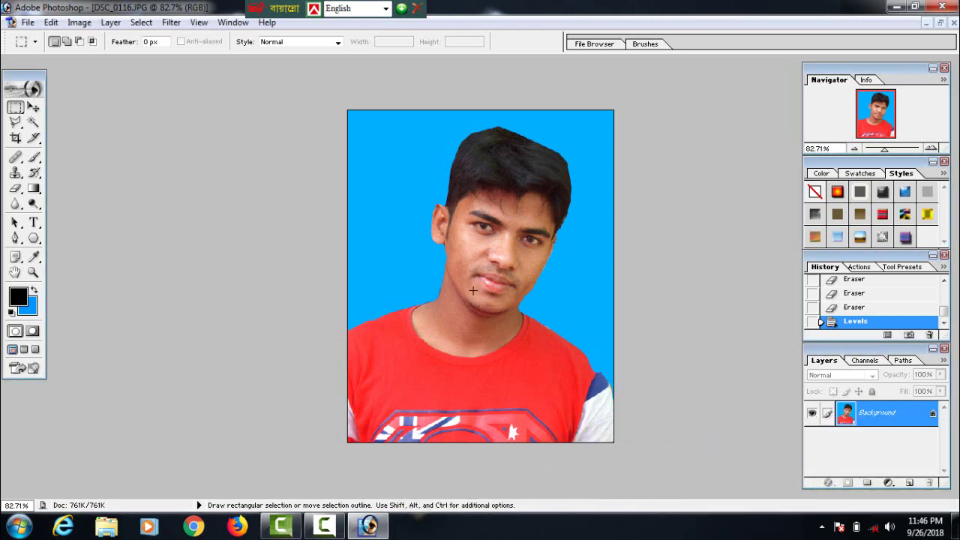
Try brightening the photo with a Curves adjustment on the RGB channel, with a point at input 88 and output 144.
{"action": "left_click", "coordinate": [81, 24]}
{"action": "mouse_move", "coordinate": [105, 60]}
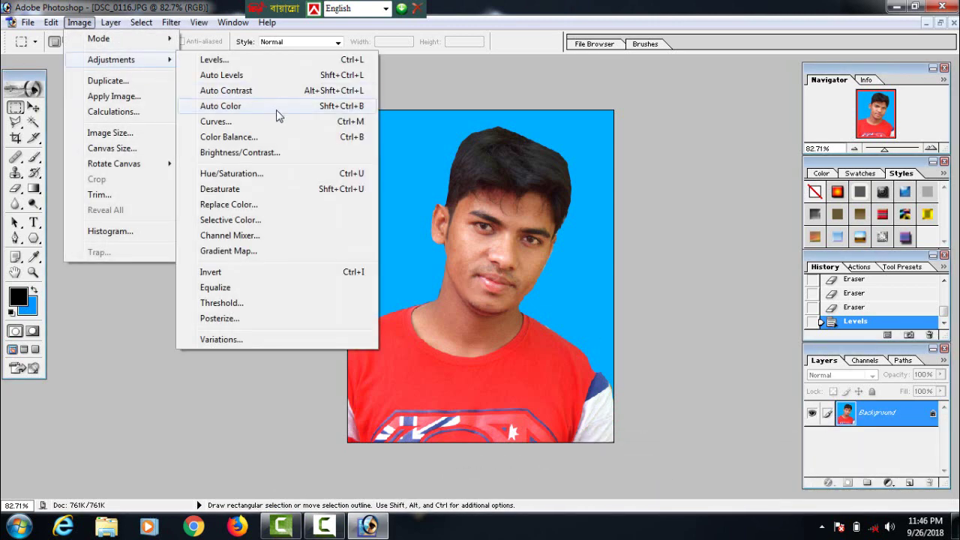
{"action": "left_click", "coordinate": [353, 126]}
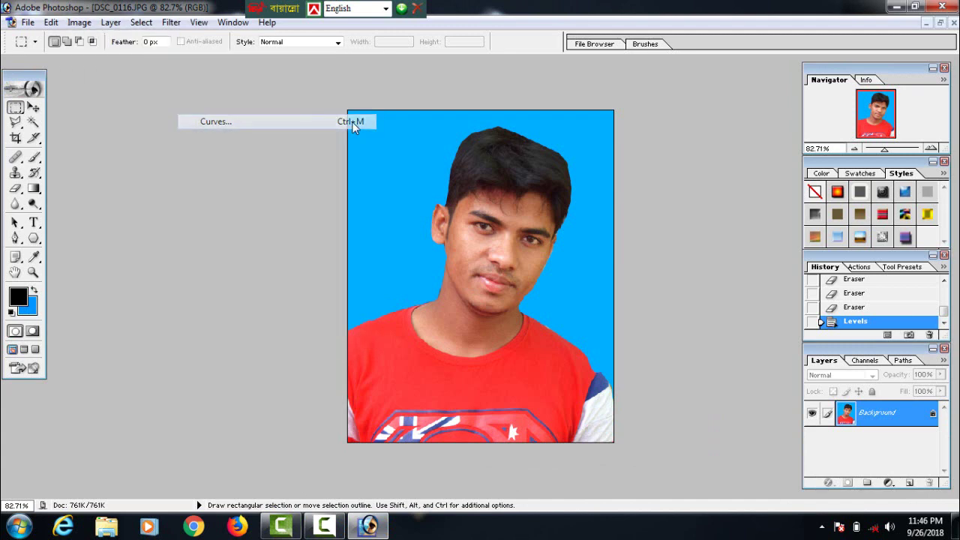
{"action": "left_click_drag", "start_coordinate": [702, 158], "coordinate": [833, 180]}
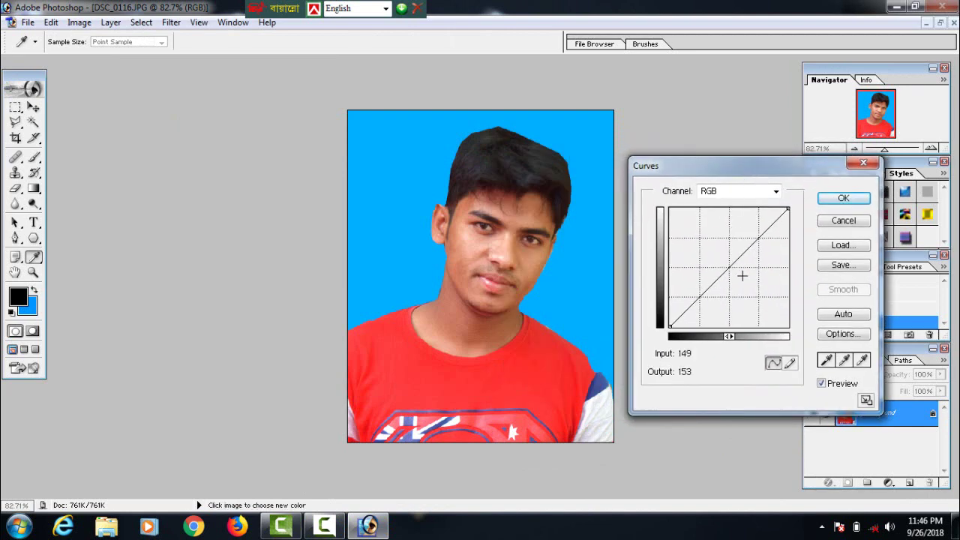
{"action": "left_click_drag", "start_coordinate": [731, 265], "coordinate": [710, 259]}
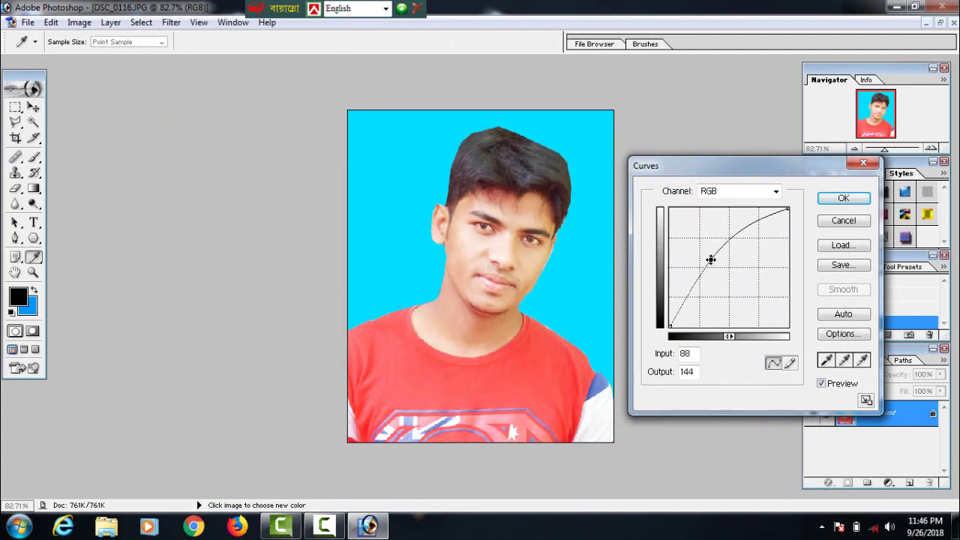
{"action": "left_click", "coordinate": [854, 222]}
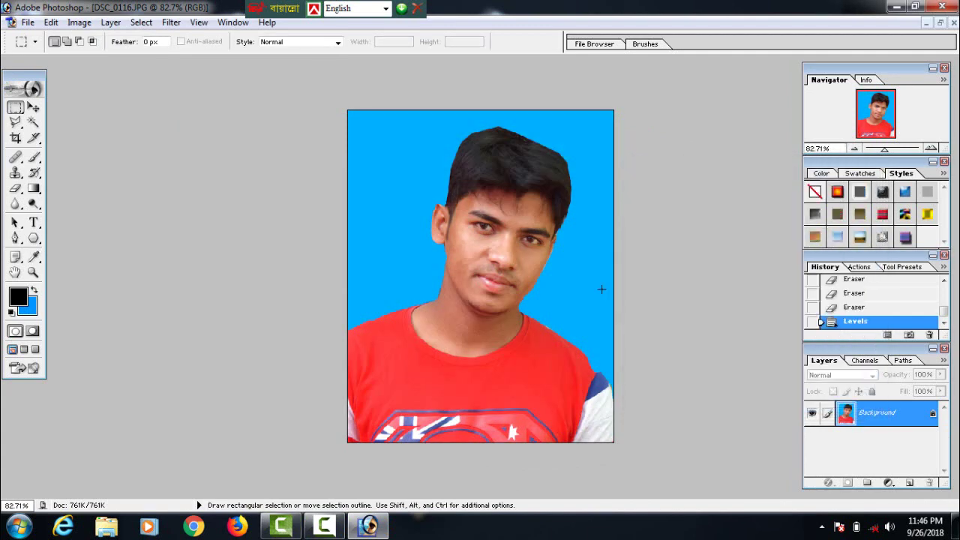
Float the photo's window and create a new A4 document at 300 pixels/inch in RGB Color with white contents.
{"action": "left_click", "coordinate": [940, 23]}
{"action": "key", "text": "ctrl"}
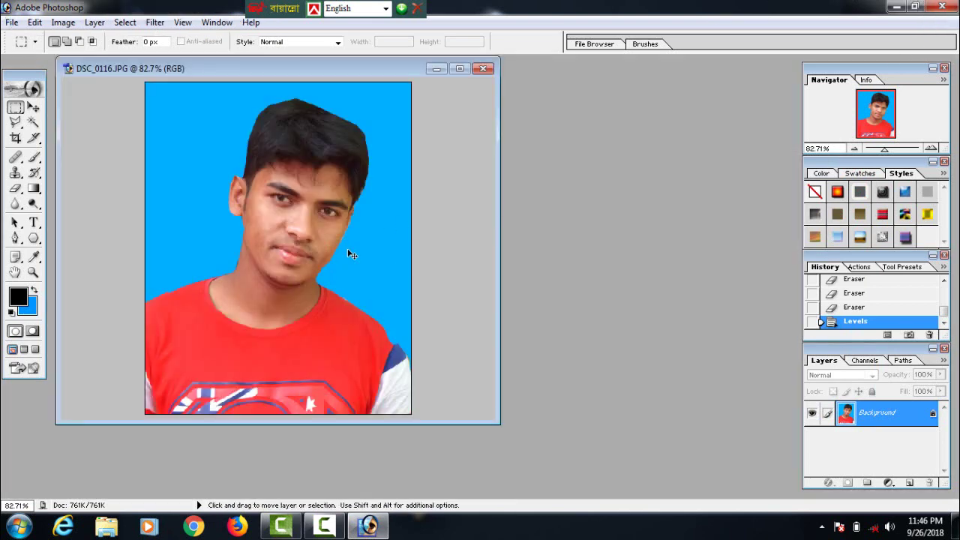
{"action": "key", "text": "ctrl+n"}
{"action": "left_click", "coordinate": [462, 210]}
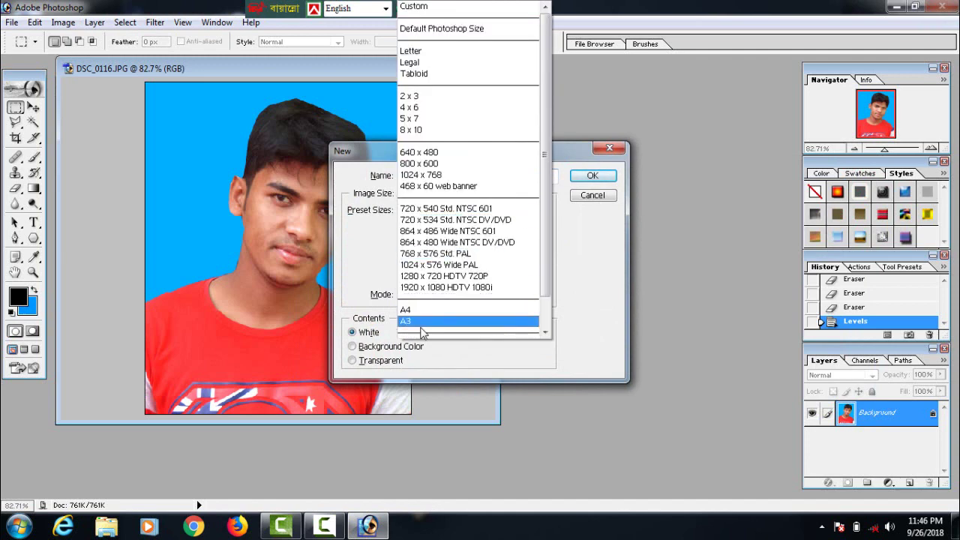
{"action": "left_click", "coordinate": [420, 311]}
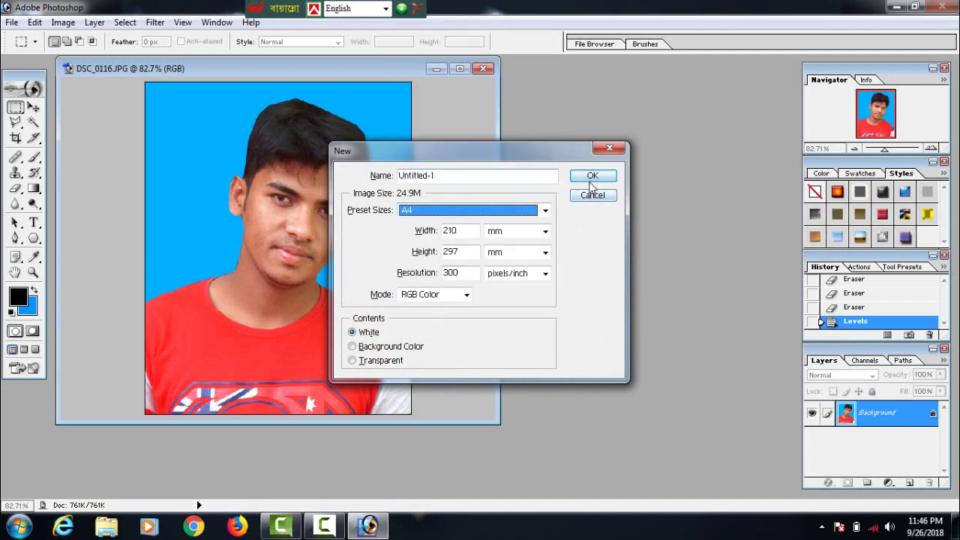
{"action": "left_click", "coordinate": [592, 177]}
{"action": "left_click", "coordinate": [272, 72]}
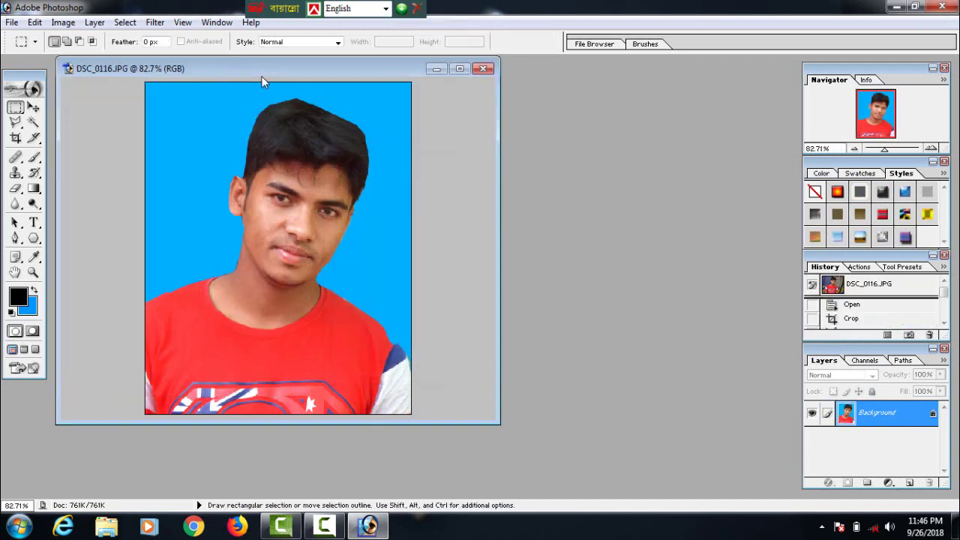
{"action": "key", "text": "ctrl"}
{"action": "key", "text": "ctrl+n"}
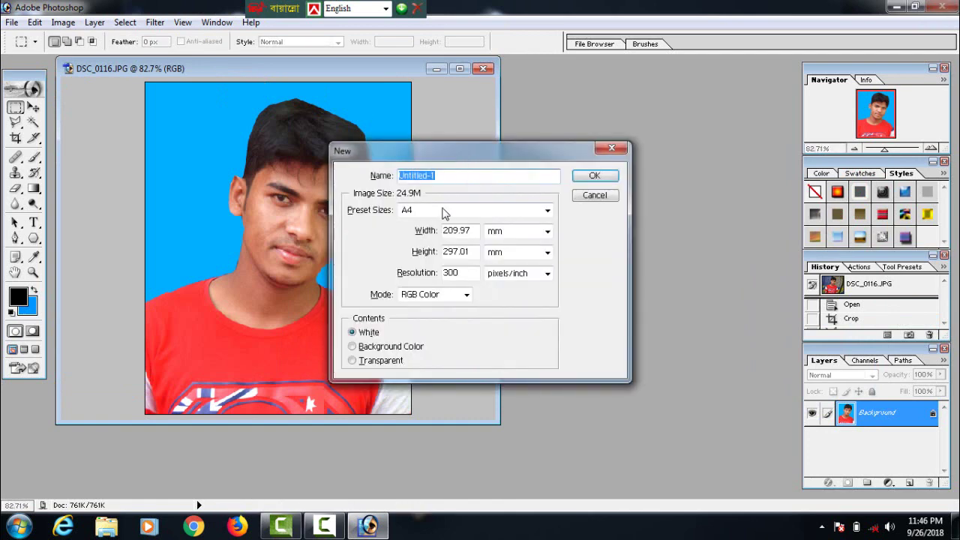
{"action": "left_click", "coordinate": [593, 175]}
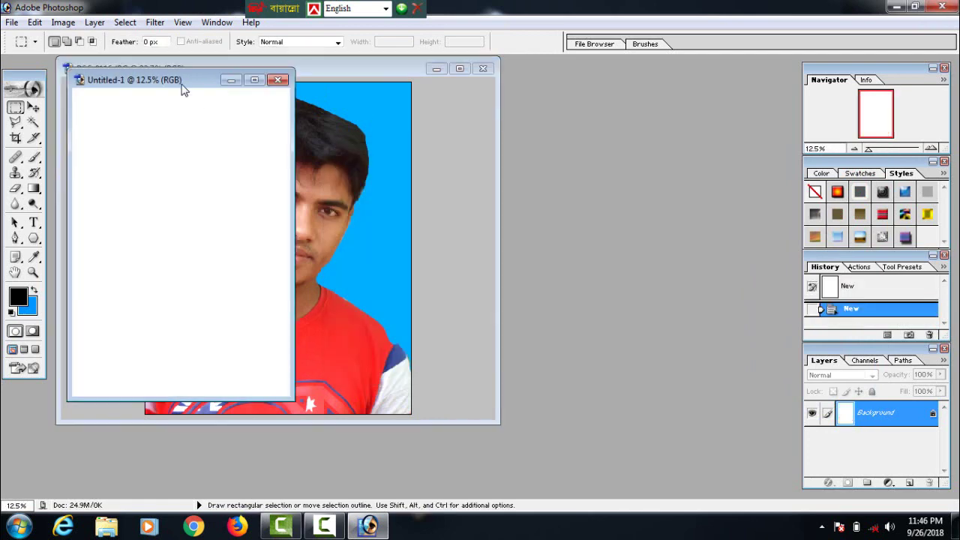
Place the blank A4 document beside the photo and copy the portrait into the page's top-left corner with the Move Tool.
{"action": "left_click_drag", "start_coordinate": [184, 88], "coordinate": [620, 126]}
{"action": "left_click", "coordinate": [34, 109]}
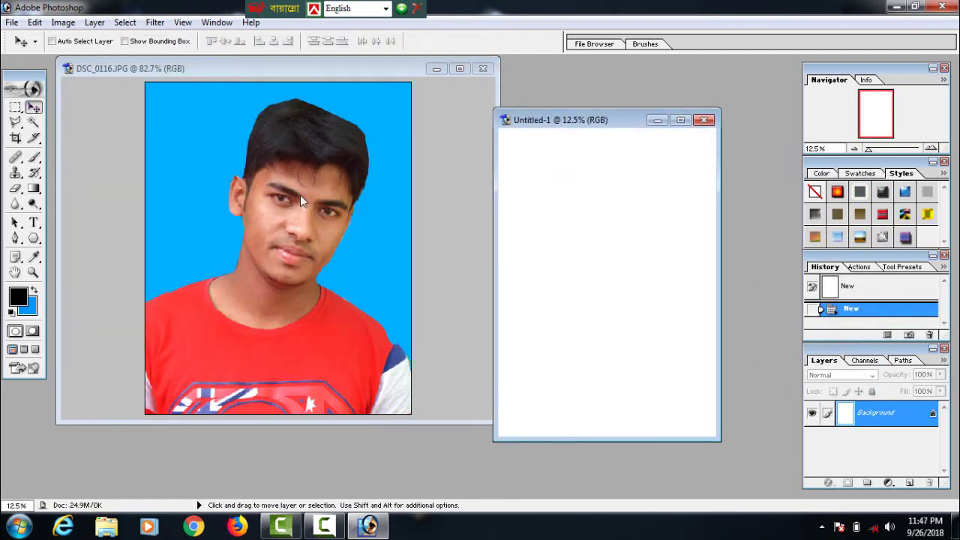
{"action": "left_click", "coordinate": [272, 213]}
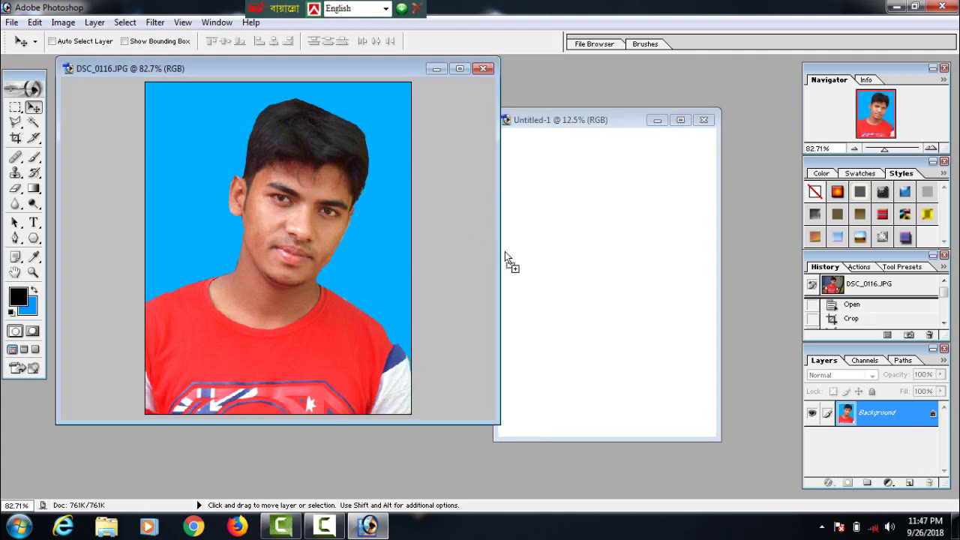
{"action": "left_click_drag", "start_coordinate": [505, 252], "coordinate": [518, 154]}
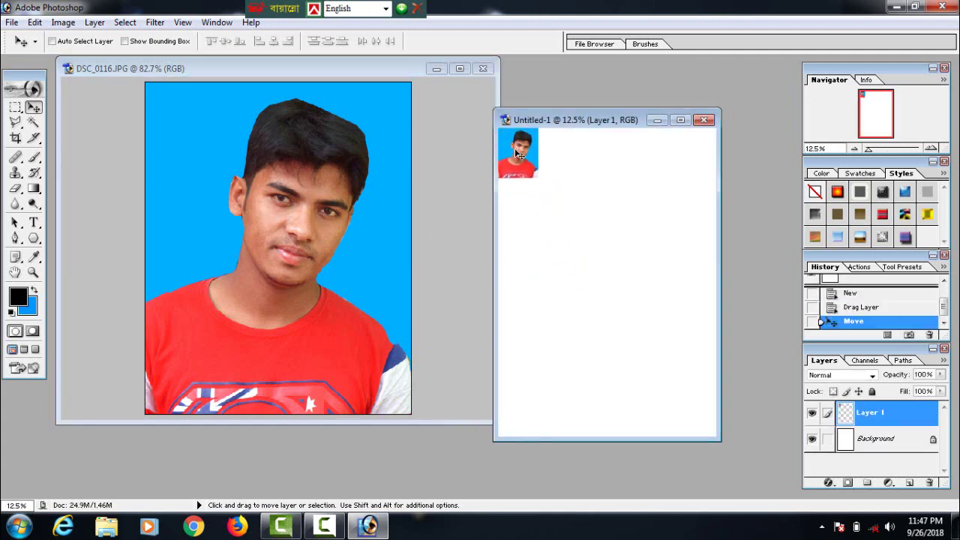
Maximize the A4 document and duplicate the portrait four times to form an evenly spaced row across the top of the page.
{"action": "left_click", "coordinate": [680, 120]}
{"action": "key", "text": "ctrl+0"}
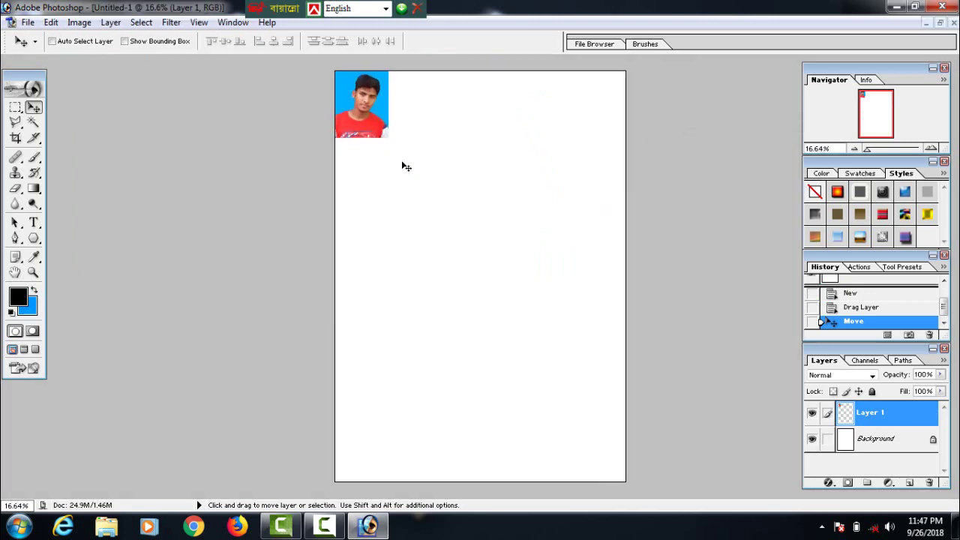
{"action": "key", "text": "ctrl+0"}
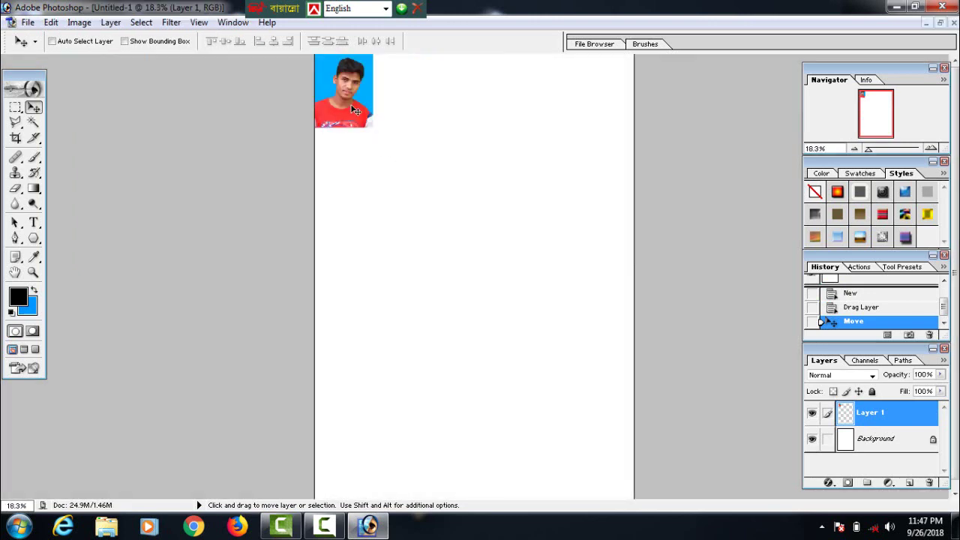
{"action": "left_click_drag", "start_coordinate": [356, 111], "coordinate": [594, 106]}
{"action": "key", "text": "super"}
{"action": "key", "text": "super"}
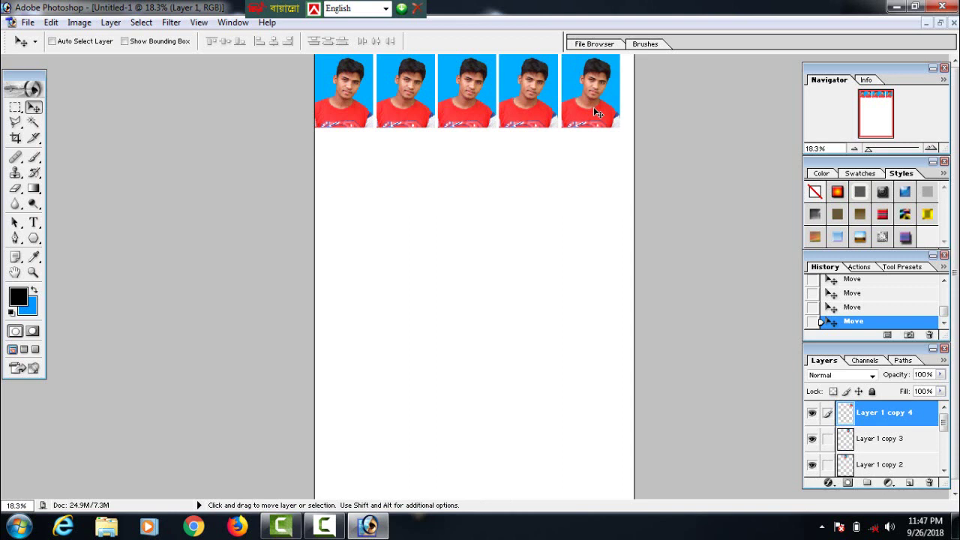
Check the row of portraits, close the A4 document without saving, and activate the Pen Tool on the photo.
{"action": "key", "text": "ctrl+0"}
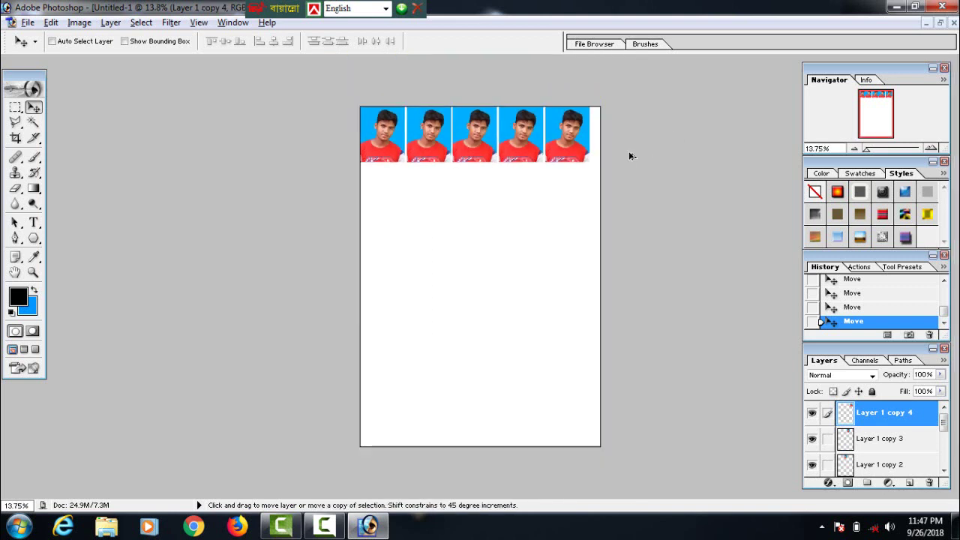
{"action": "scroll", "coordinate": [630, 157], "scroll_direction": "up", "scroll_amount": 8}
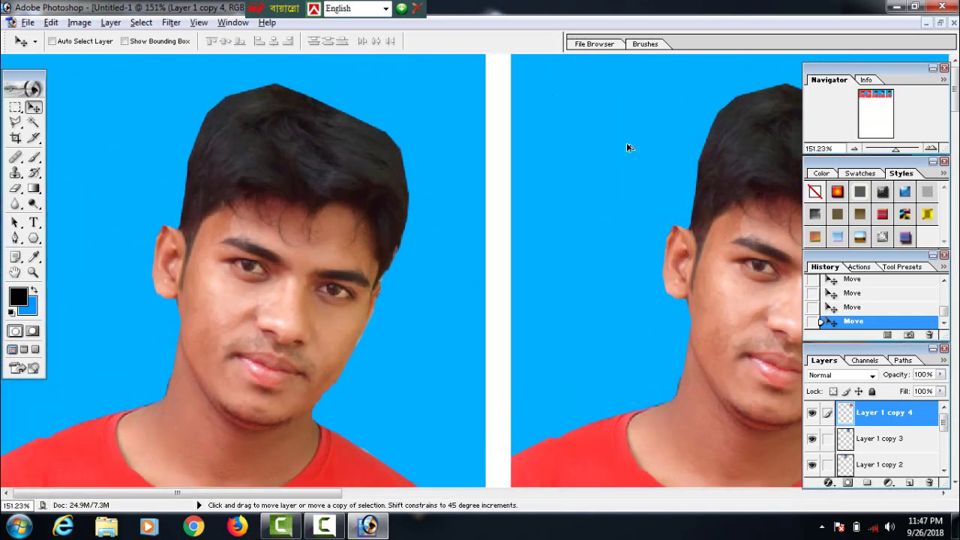
{"action": "scroll", "coordinate": [628, 147], "scroll_direction": "down", "scroll_amount": 5}
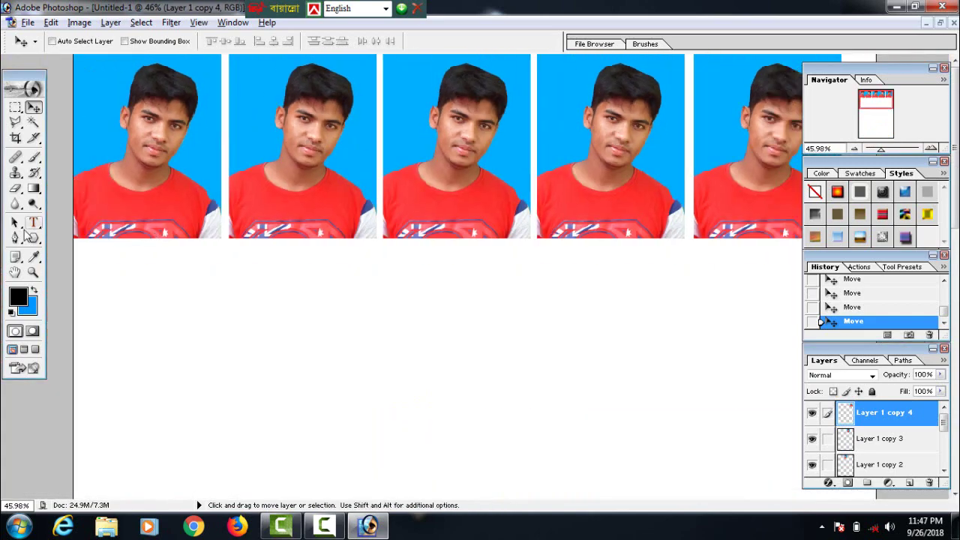
{"action": "left_click", "coordinate": [954, 23]}
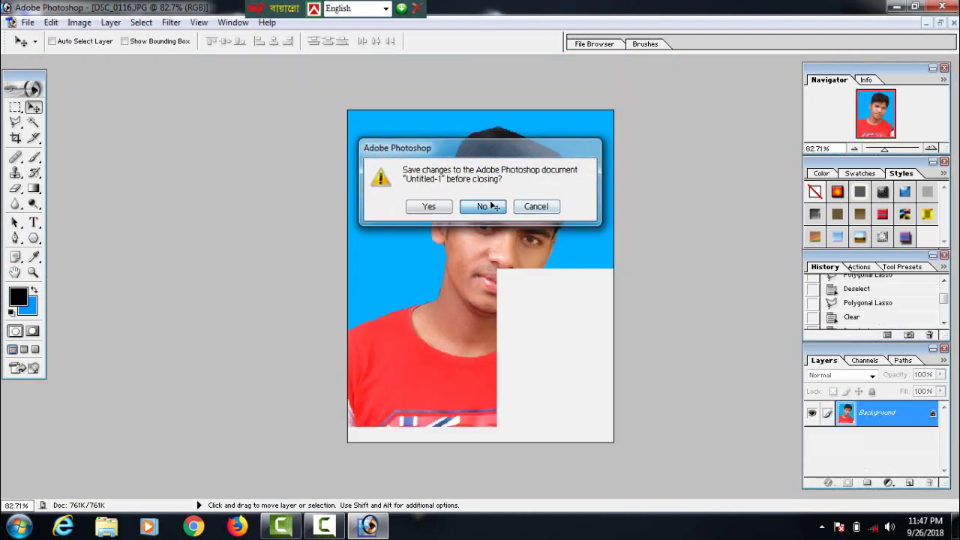
{"action": "left_click", "coordinate": [483, 206]}
{"action": "left_click", "coordinate": [15, 238]}
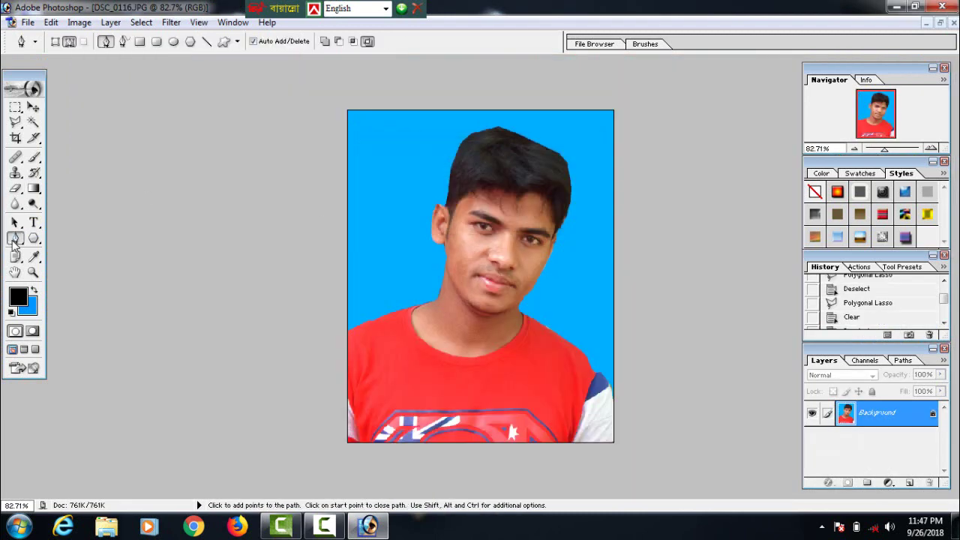
{"action": "left_click", "coordinate": [714, 167]}
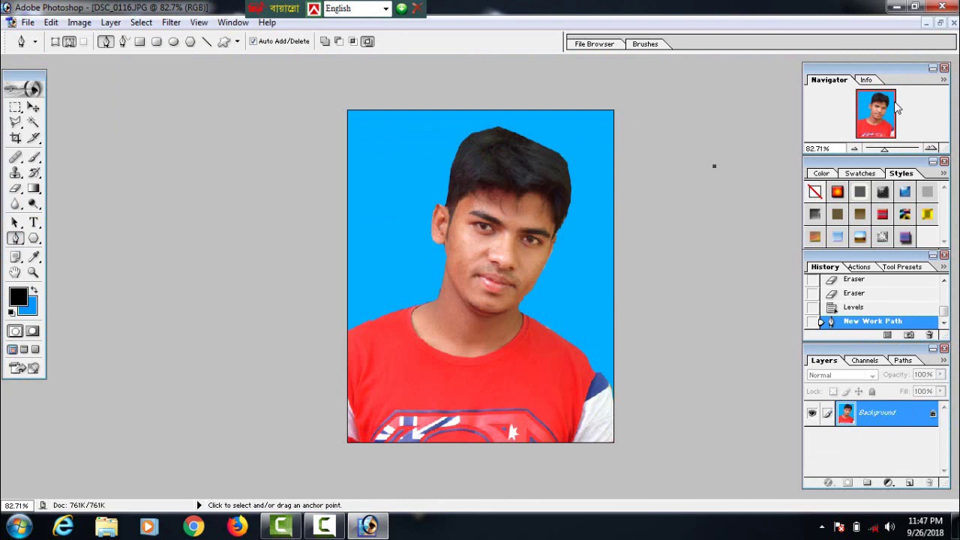
{"action": "key", "text": "ctrl+z"}
{"action": "left_click", "coordinate": [954, 22]}
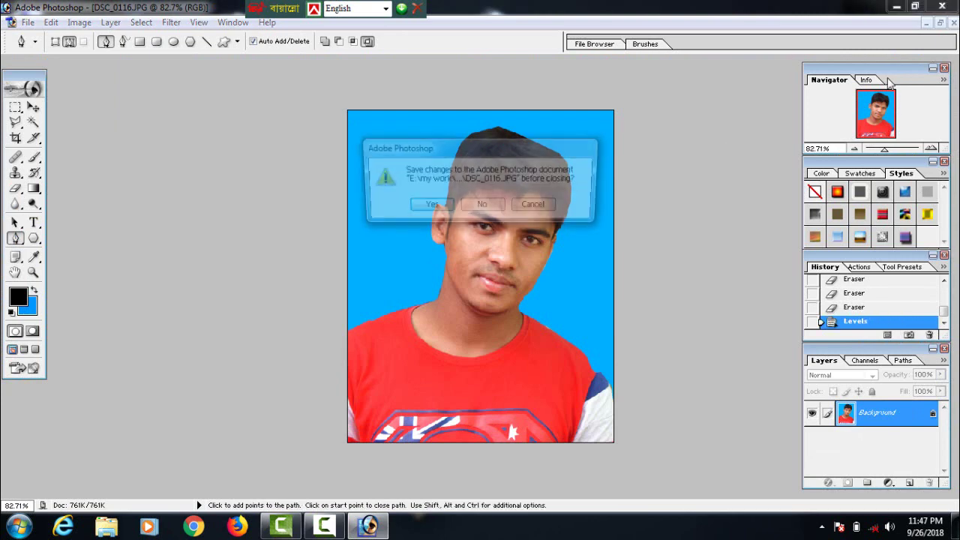
{"action": "left_click", "coordinate": [536, 206]}
Revert the photo to its Crop history state, bringing back the original backdrop.
{"action": "scroll", "coordinate": [831, 318], "scroll_direction": "up", "scroll_amount": 10}
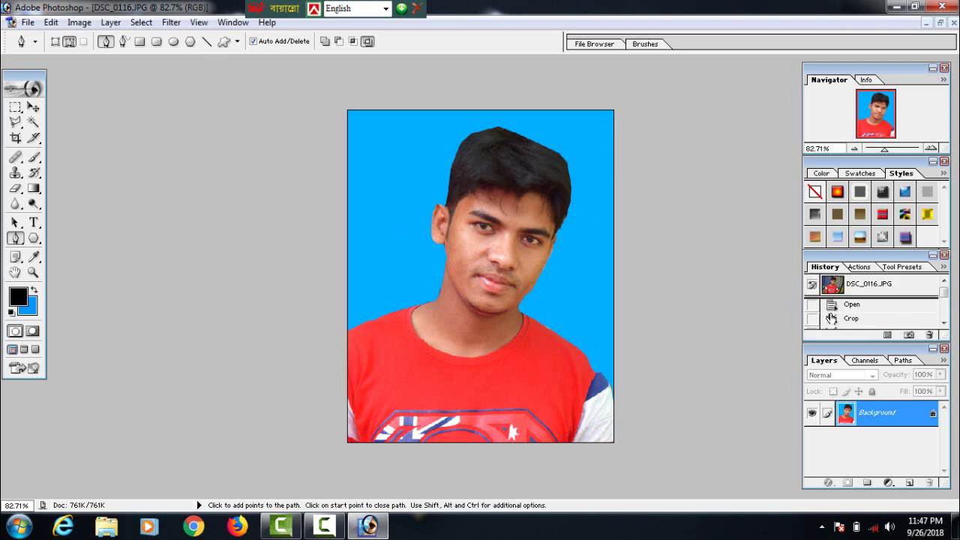
{"action": "left_click", "coordinate": [855, 285]}
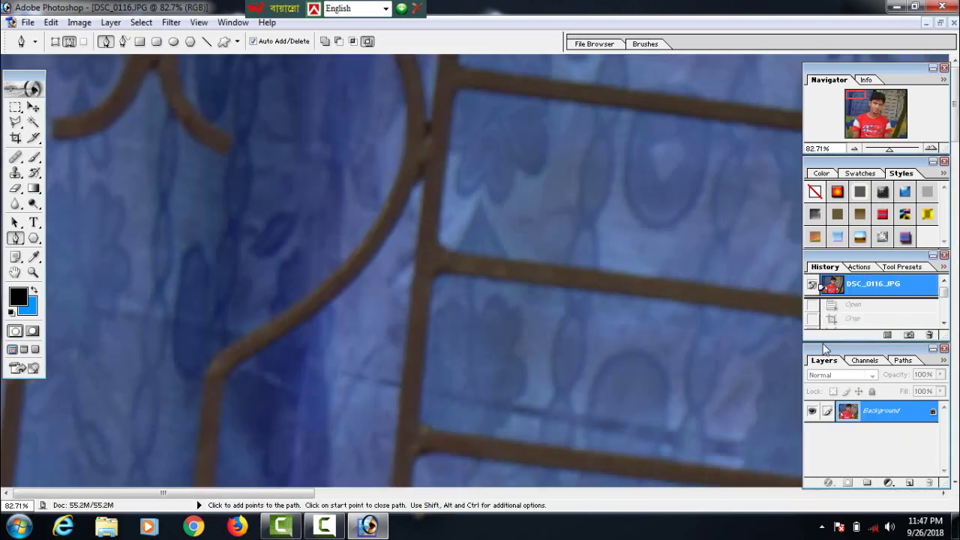
{"action": "left_click", "coordinate": [861, 306]}
{"action": "left_click", "coordinate": [861, 321]}
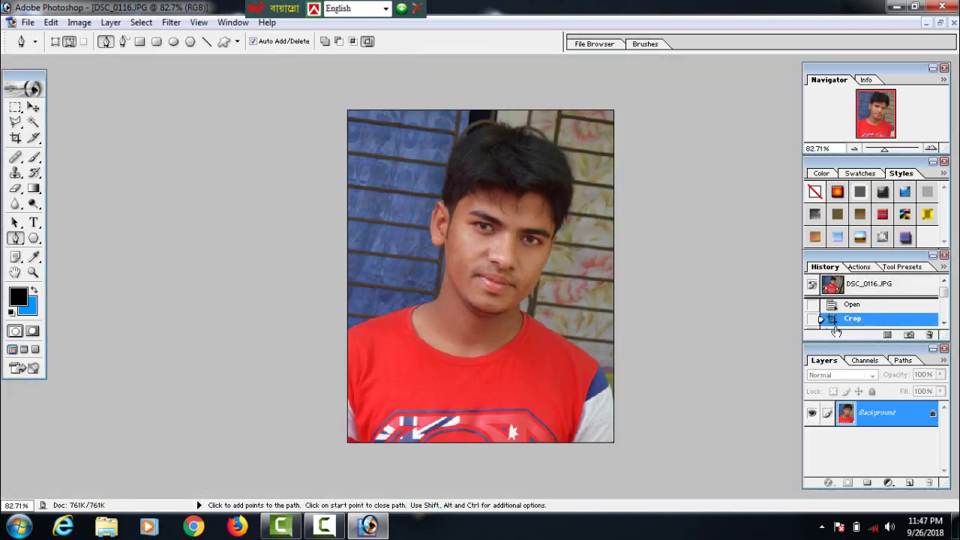
{"action": "key", "text": "ctrl+0"}
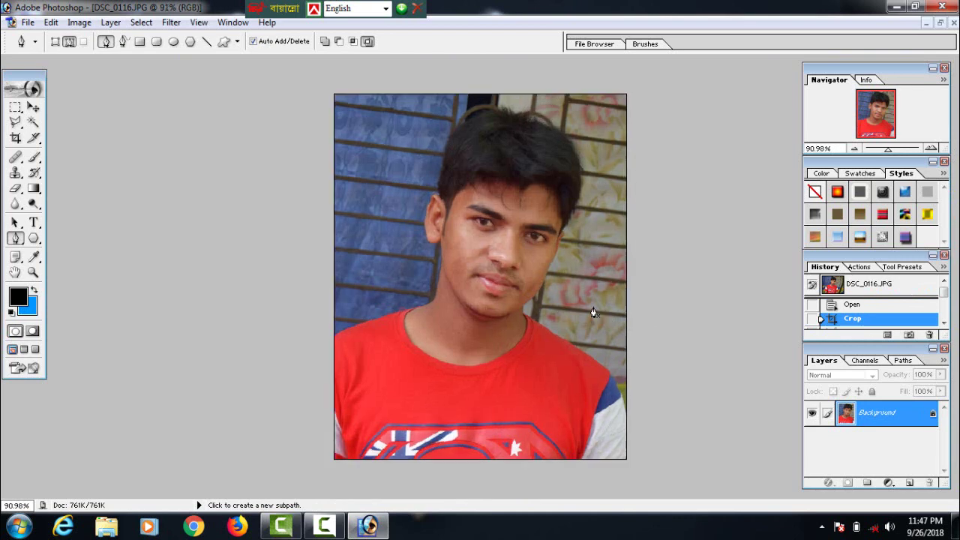
Start a Pen Tool path at the photo's left edge and trace it along the red shirt's shoulder to the collar.
{"action": "left_click", "coordinate": [334, 337]}
{"action": "left_click", "coordinate": [352, 328]}
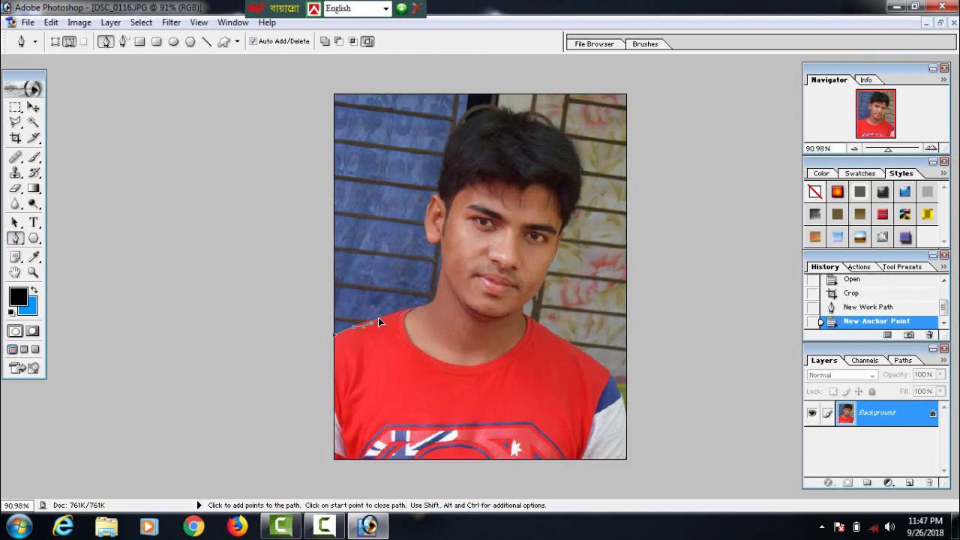
{"action": "key", "text": "ctrl+z"}
{"action": "left_click_drag", "start_coordinate": [377, 325], "coordinate": [377, 319]}
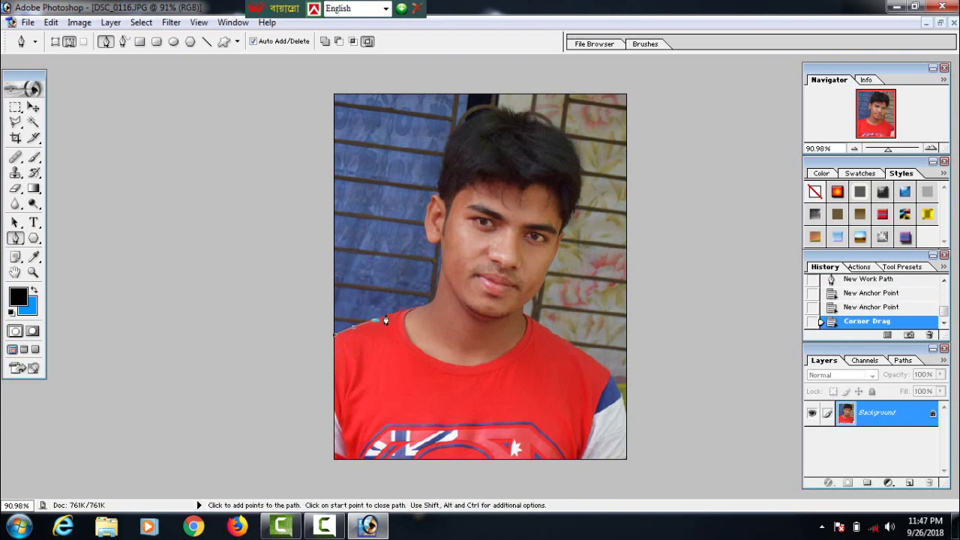
{"action": "left_click", "coordinate": [22, 238]}
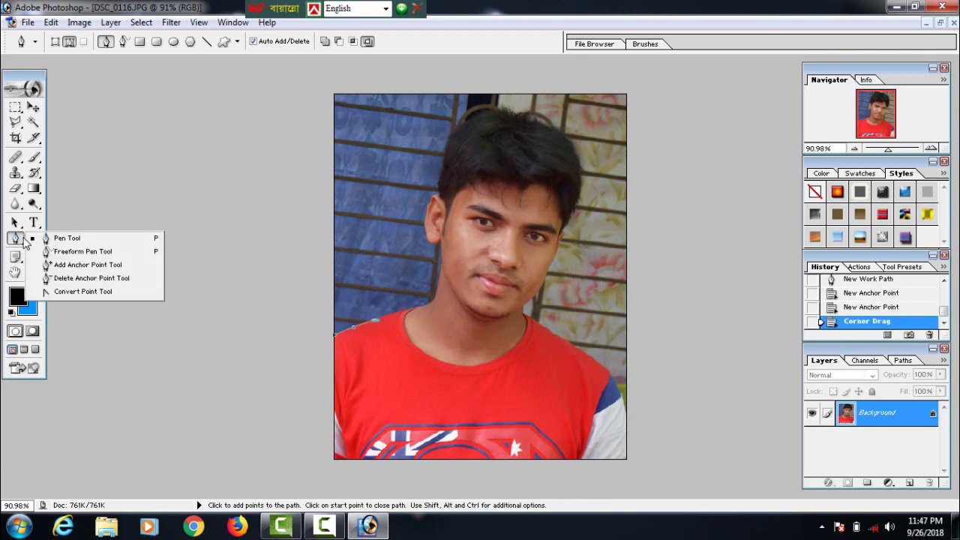
{"action": "left_click", "coordinate": [395, 318]}
{"action": "left_click", "coordinate": [406, 314]}
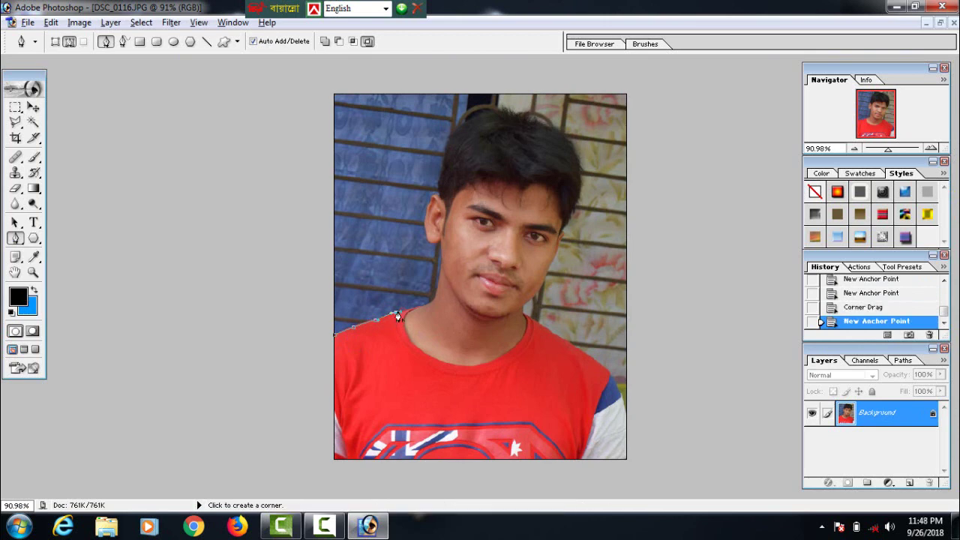
{"action": "left_click", "coordinate": [406, 315]}
{"action": "left_click", "coordinate": [425, 312]}
{"action": "left_click", "coordinate": [425, 313]}
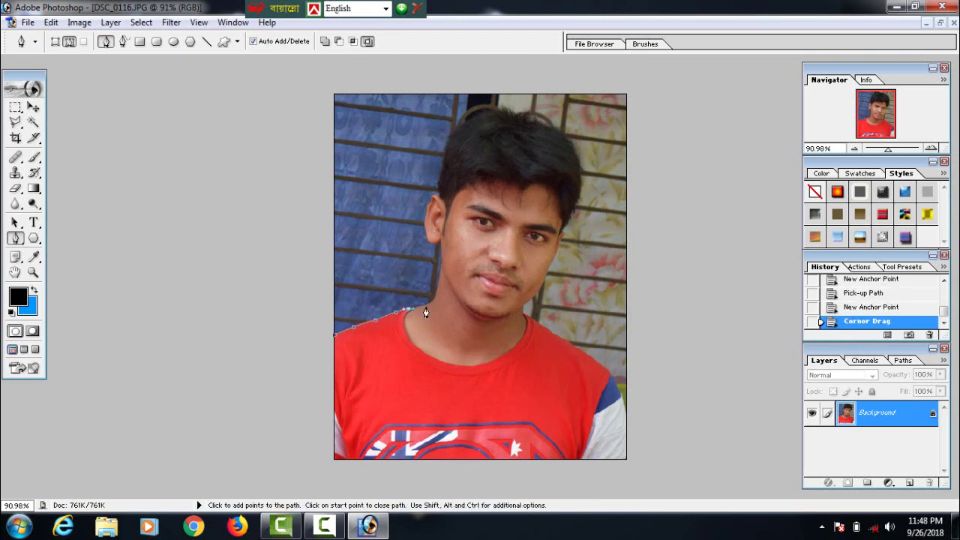
Continue the pen path to the neck, loop it back through the blue backdrop beyond the photo's left edge, and close it at its start.
{"action": "left_click", "coordinate": [426, 306]}
{"action": "left_click", "coordinate": [428, 305]}
{"action": "left_click", "coordinate": [431, 302]}
{"action": "left_click", "coordinate": [431, 303], "text": "alt"}
{"action": "left_click", "coordinate": [347, 227]}
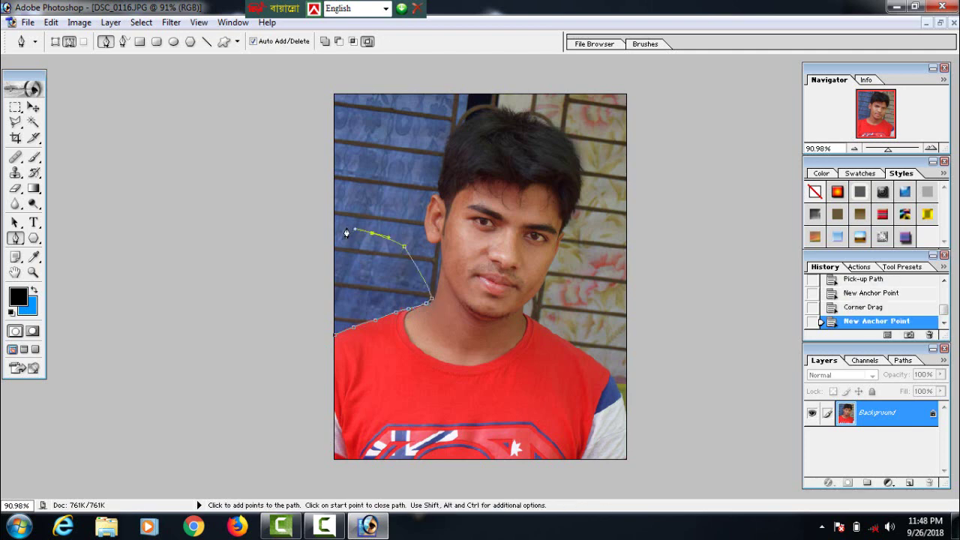
{"action": "left_click", "coordinate": [328, 258]}
{"action": "left_click", "coordinate": [330, 305]}
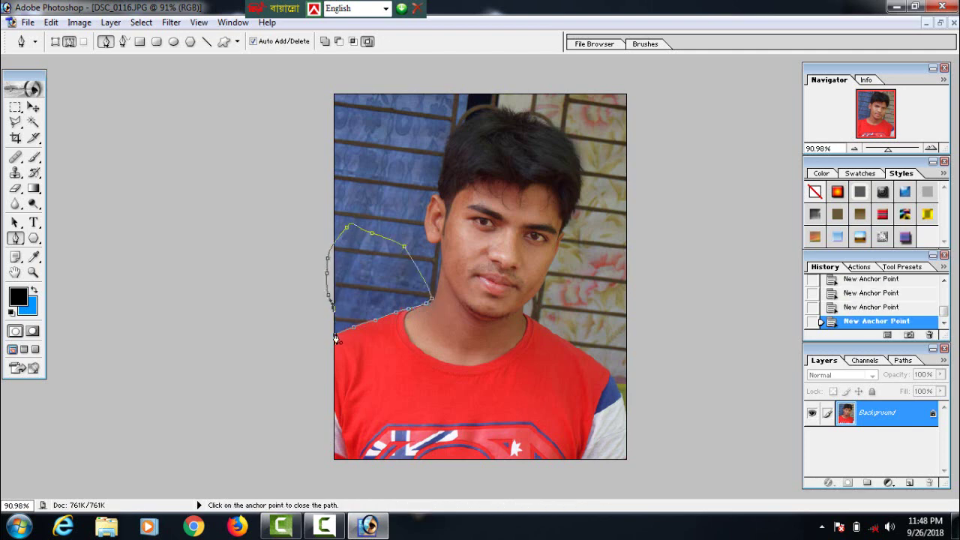
{"action": "left_click", "coordinate": [335, 331]}
Convert the closed path into a new anti-aliased selection with a 0 pixel feather and clear it to the blue background colour.
{"action": "right_click", "coordinate": [342, 293]}
{"action": "left_click", "coordinate": [384, 349]}
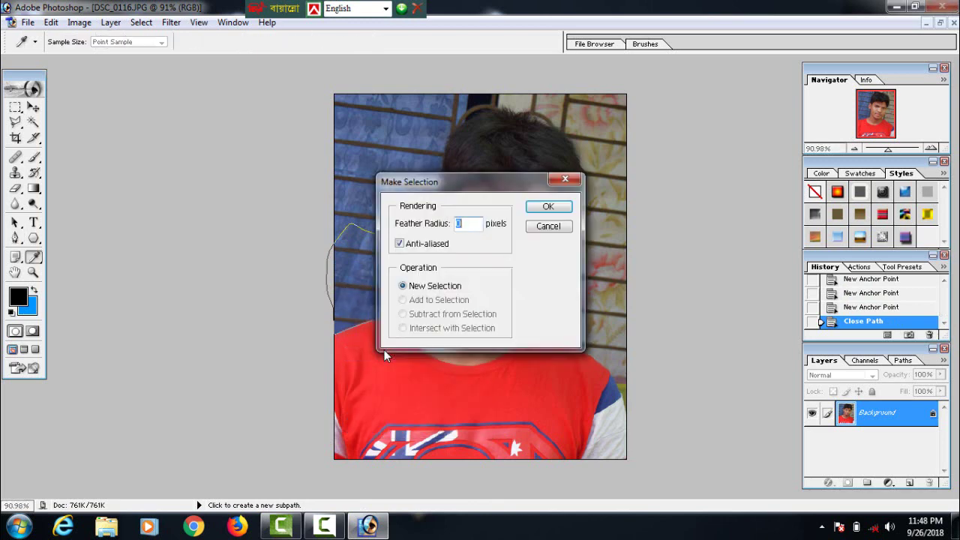
{"action": "key", "text": "Return"}
{"action": "key", "text": "Delete"}
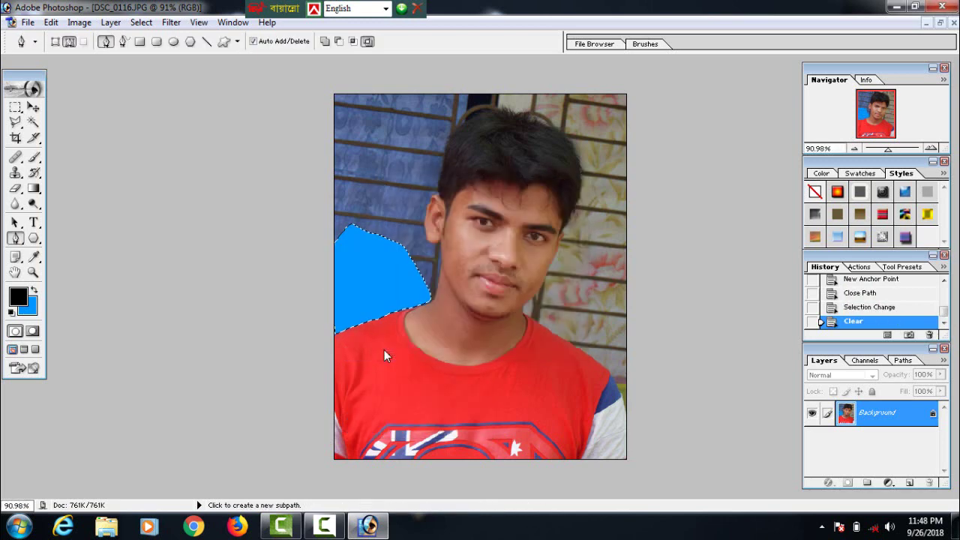
Select the backdrop strip just above the cleared area with the Magic Wand, clear it to the blue background colour, and deselect.
{"action": "left_click", "coordinate": [33, 123]}
{"action": "left_click", "coordinate": [365, 190]}
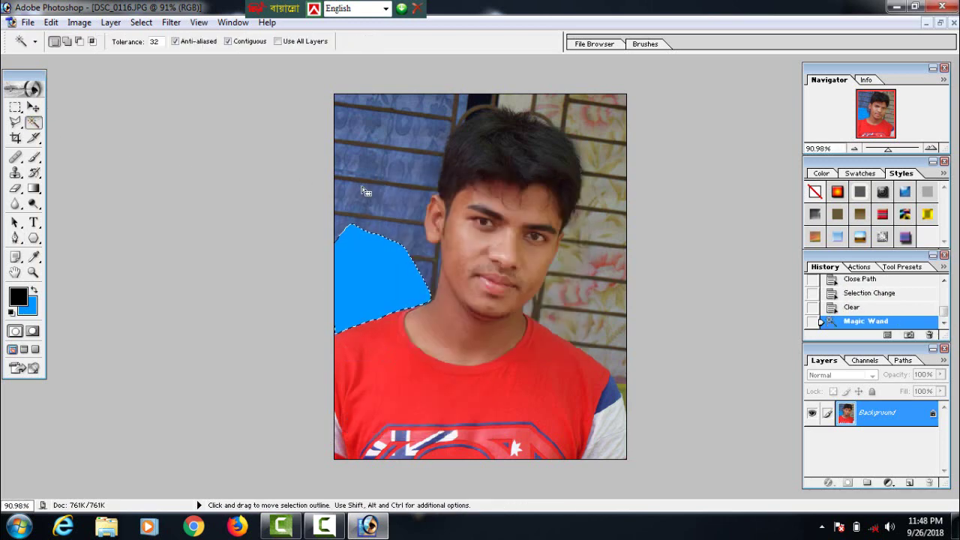
{"action": "key", "text": "Delete"}
{"action": "key", "text": "ctrl+d"}
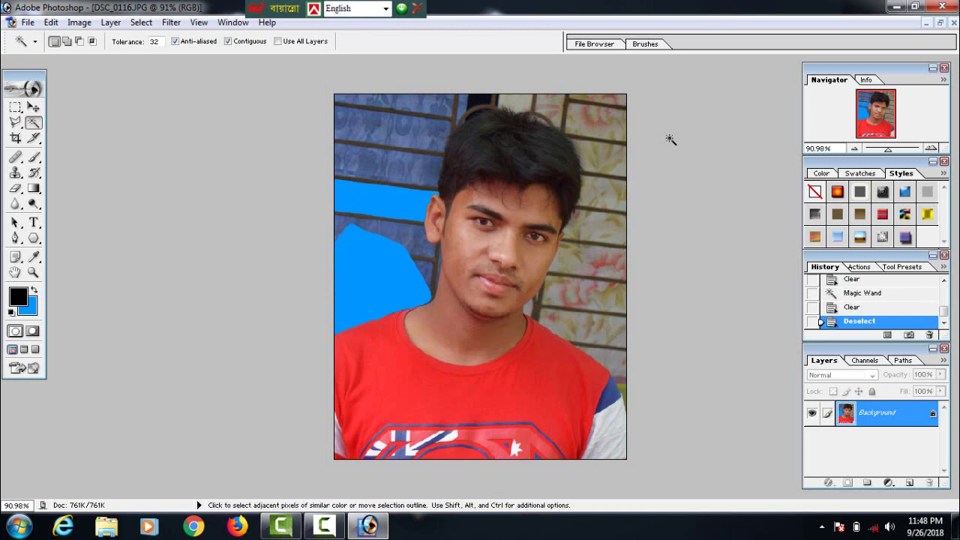
Close the photo document and switch to the screen recorder window.
{"action": "left_click", "coordinate": [953, 24]}
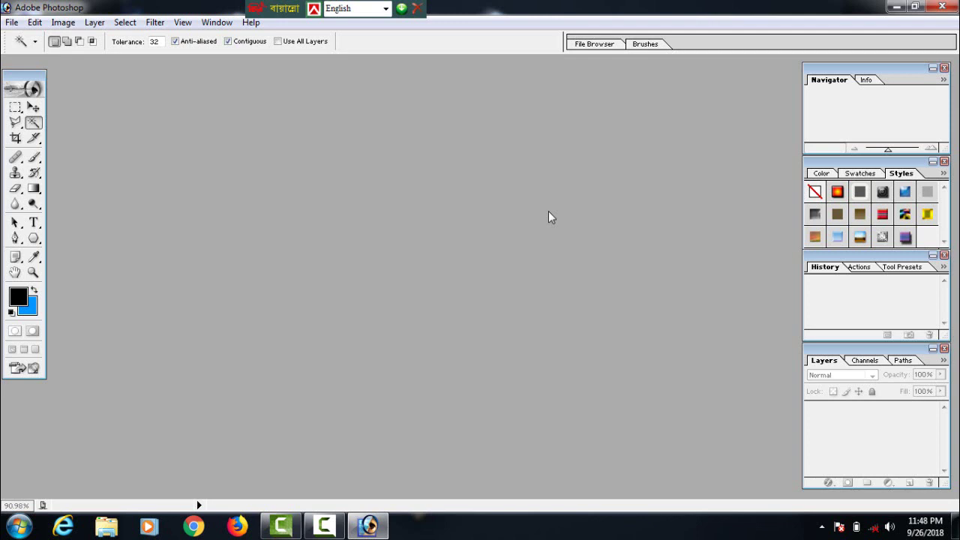
{"action": "left_click", "coordinate": [324, 525]}
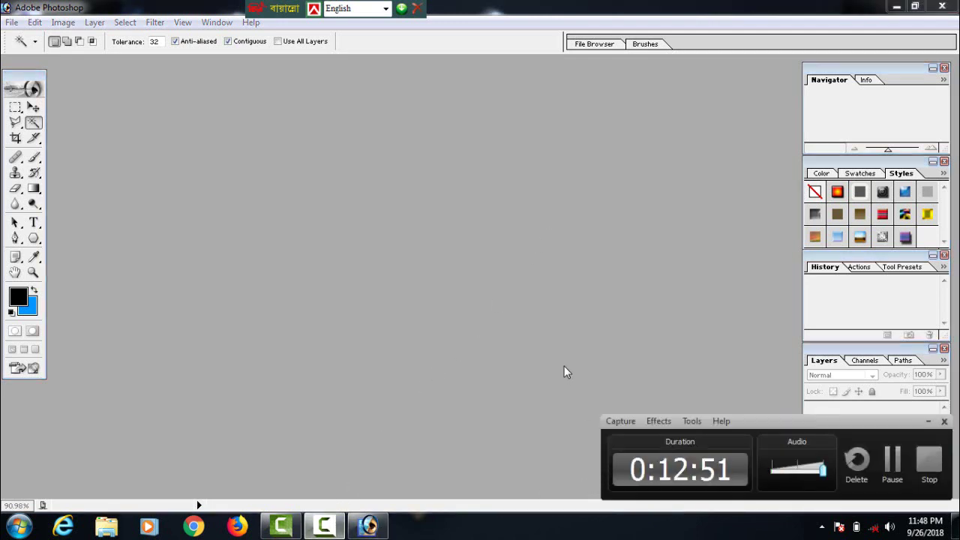